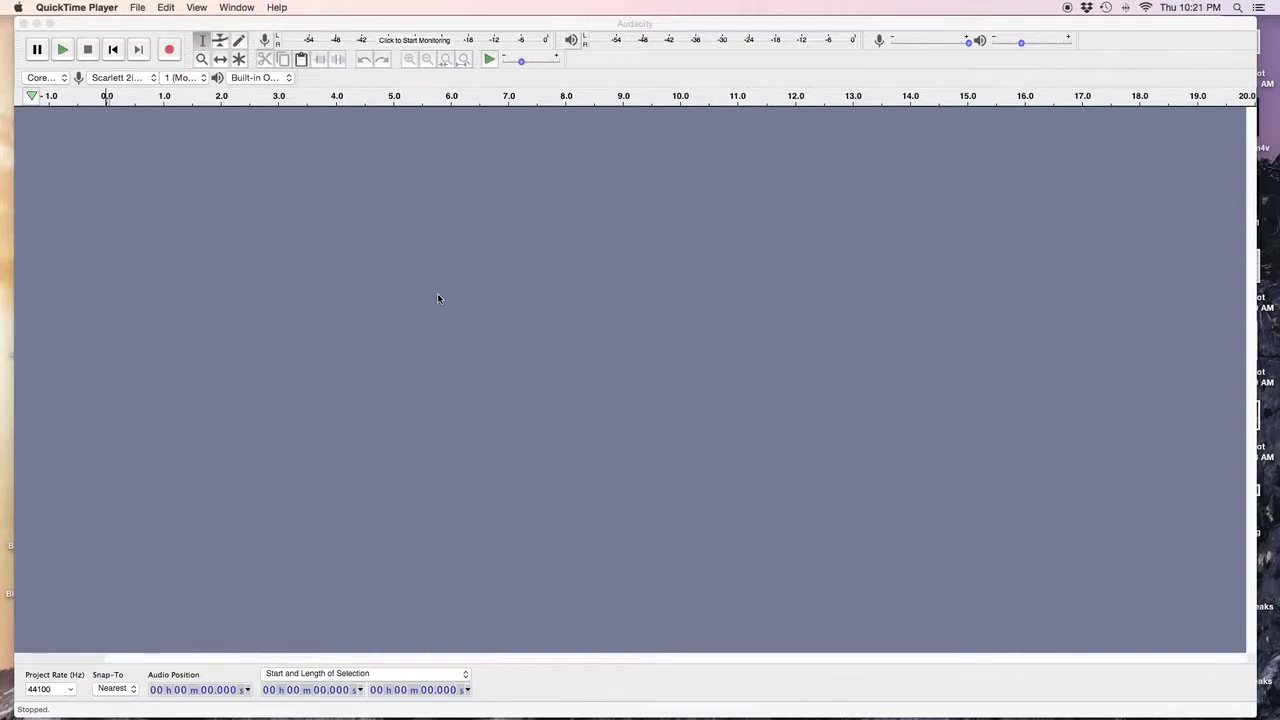
# - Make Audacity the active program, showing its empty 44100 Hz project
pyautogui.click(437, 298)
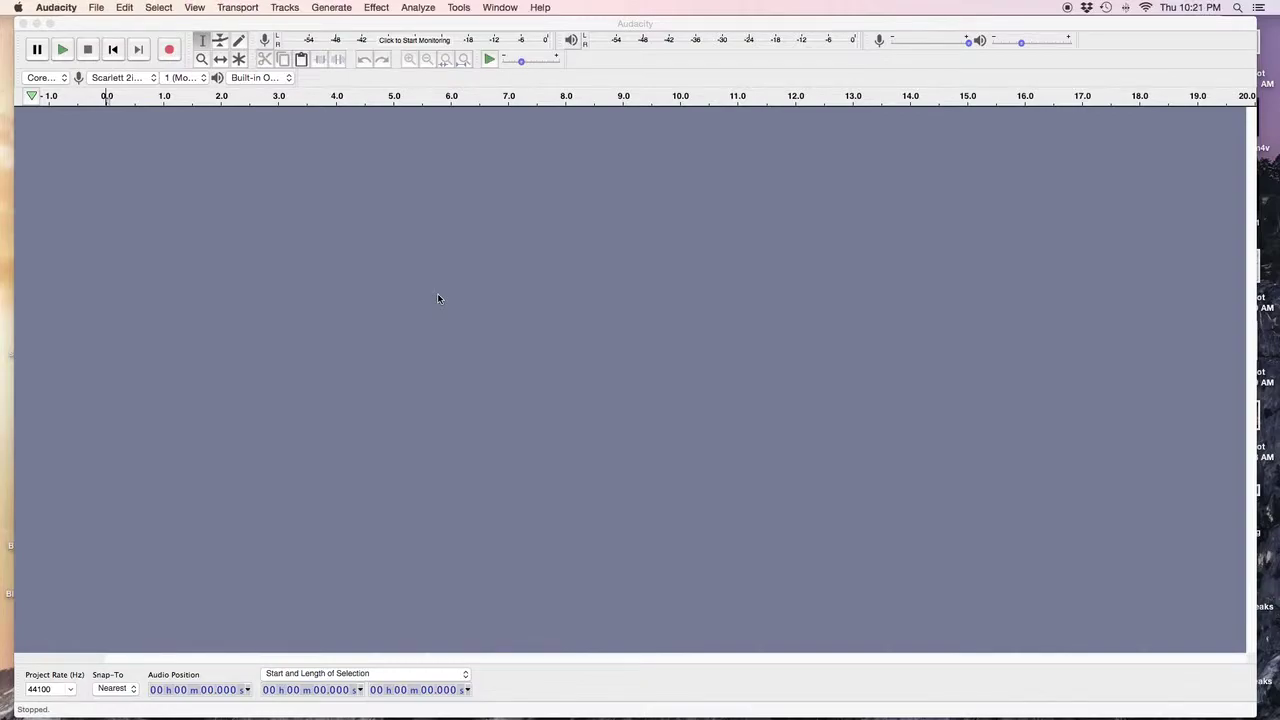
# - Record a first narration take of about 18 seconds into a new mono track
pyautogui.click(169, 49)
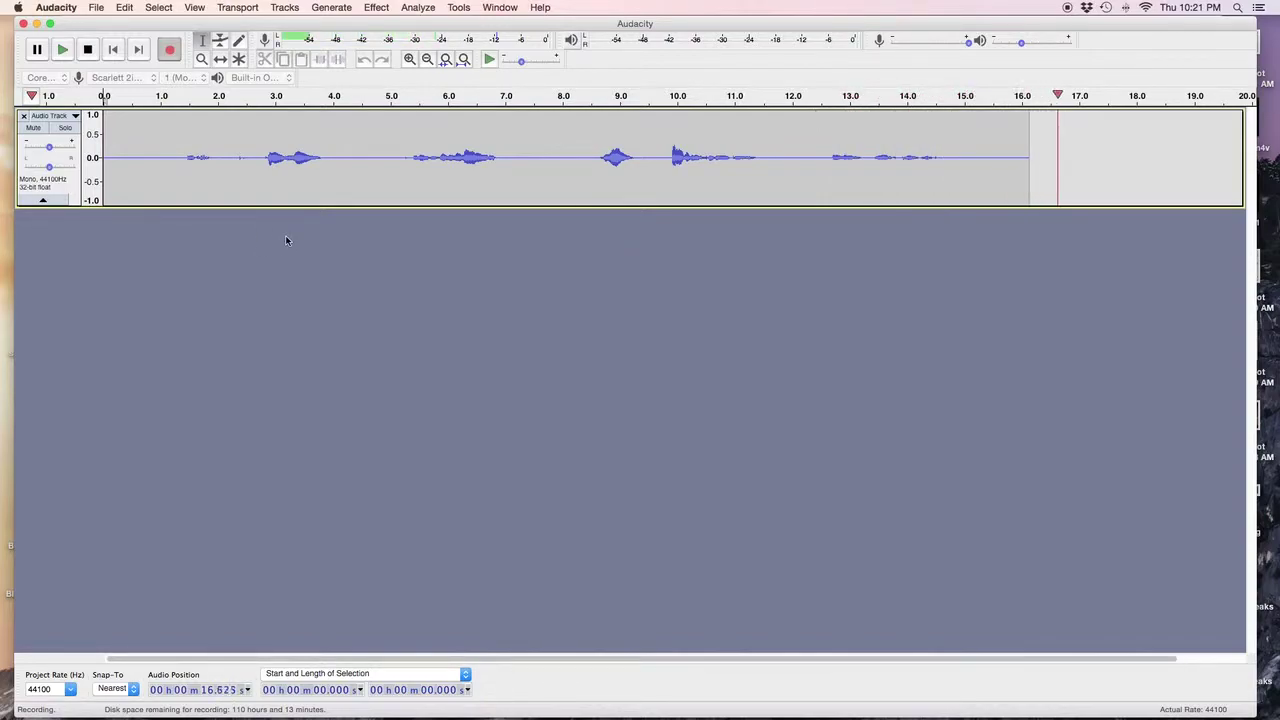
pyautogui.press('space')
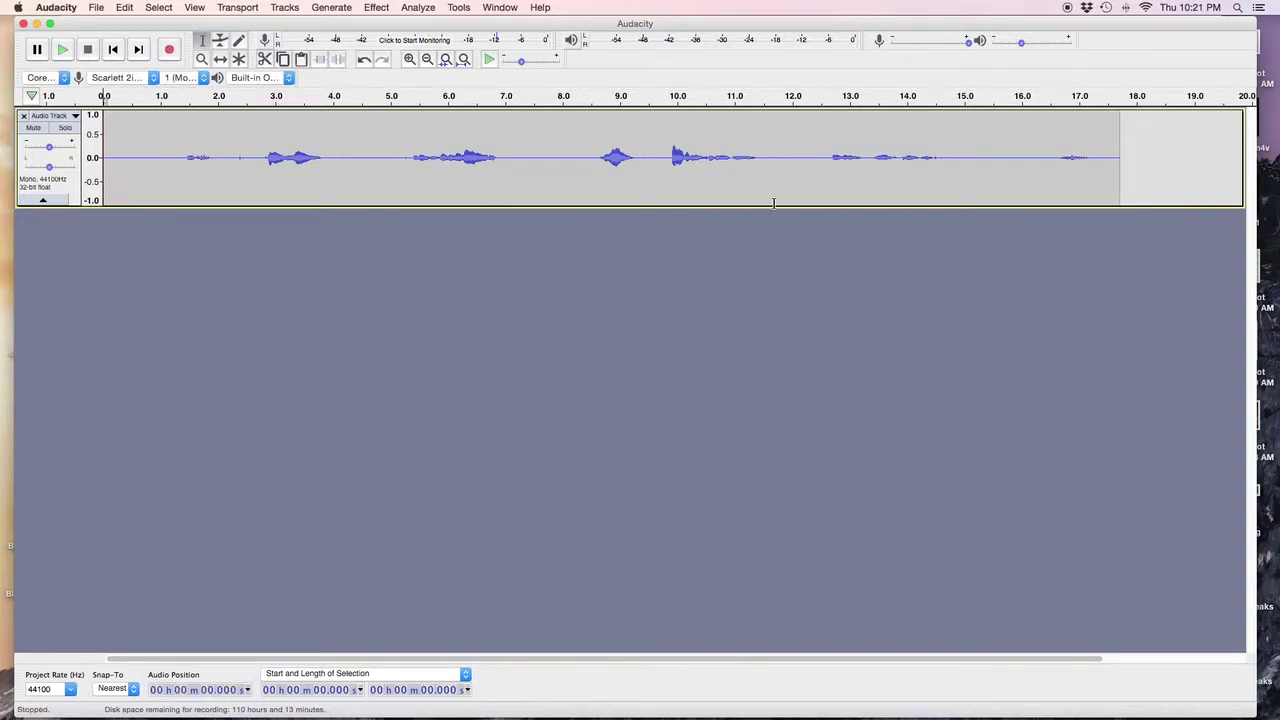
# - Rename the new recording track 'SP_pg1' through its Name dialog, then mute it
pyautogui.click(50, 116)
pyautogui.click(58, 130)
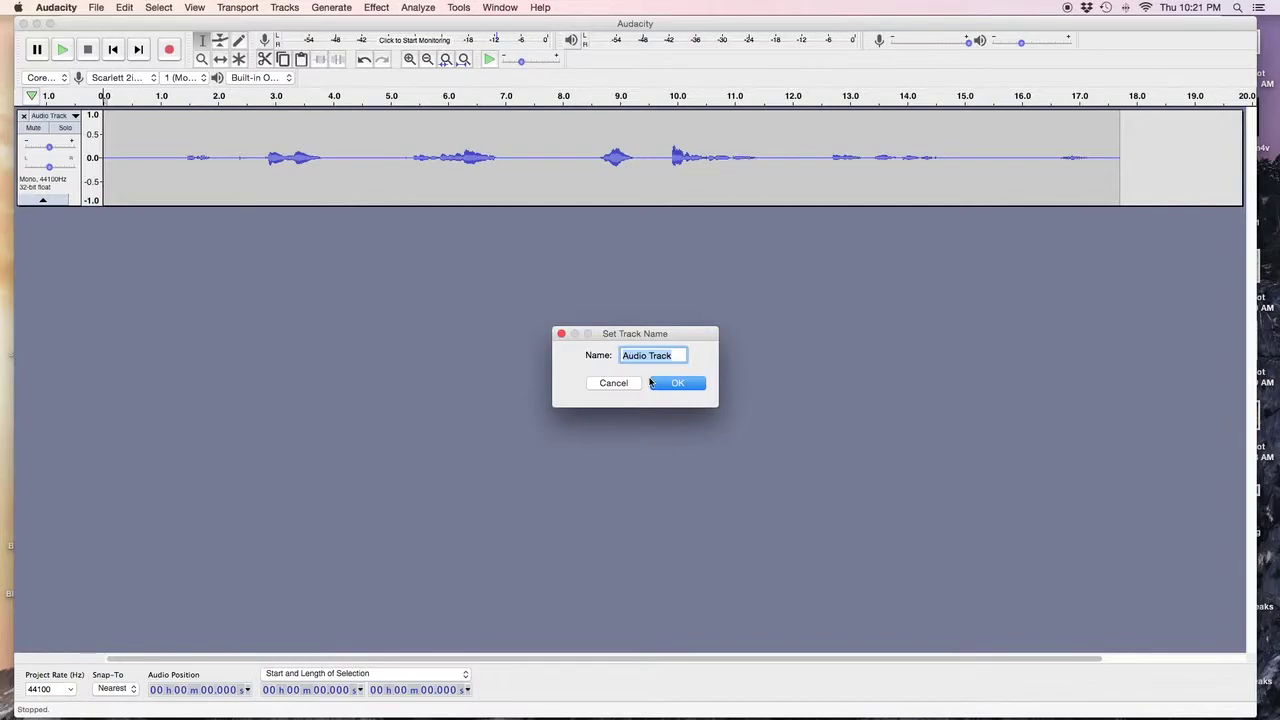
pyautogui.write('Sexy')
pyautogui.press('BackSpace')
pyautogui.press('BackSpace')
pyautogui.write('P')
pyautogui.click(683, 385)
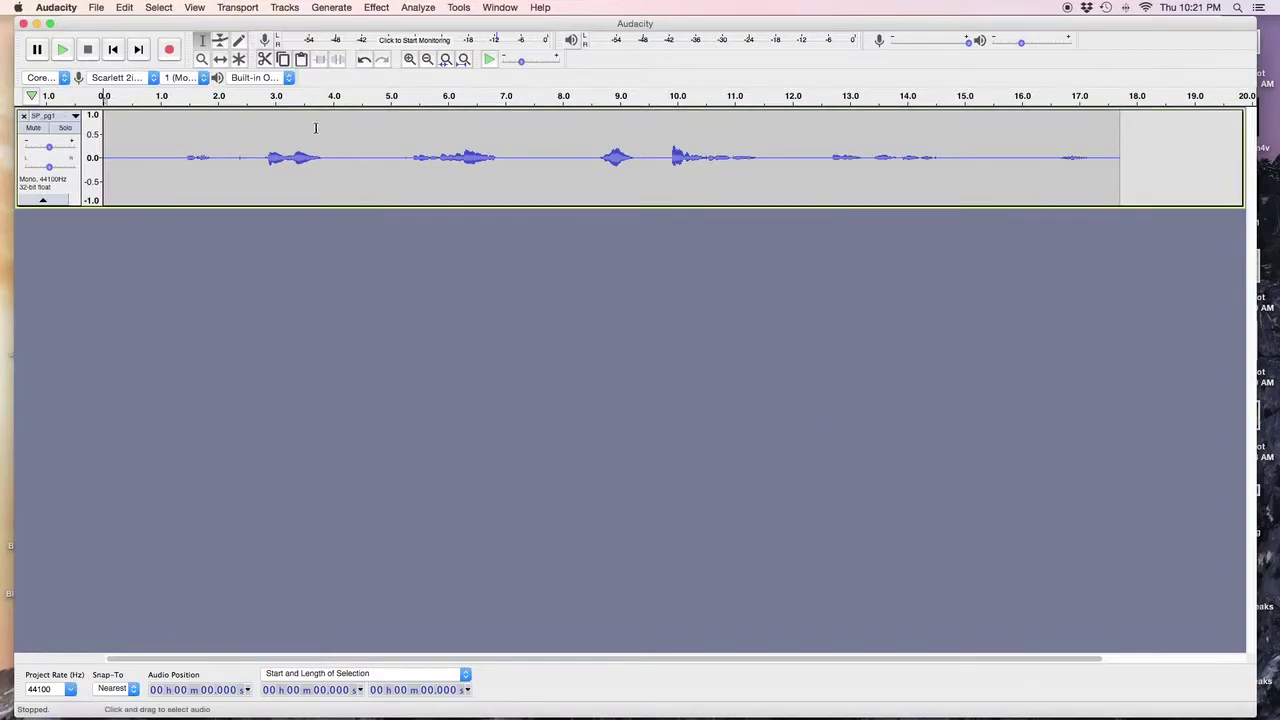
pyautogui.click(34, 128)
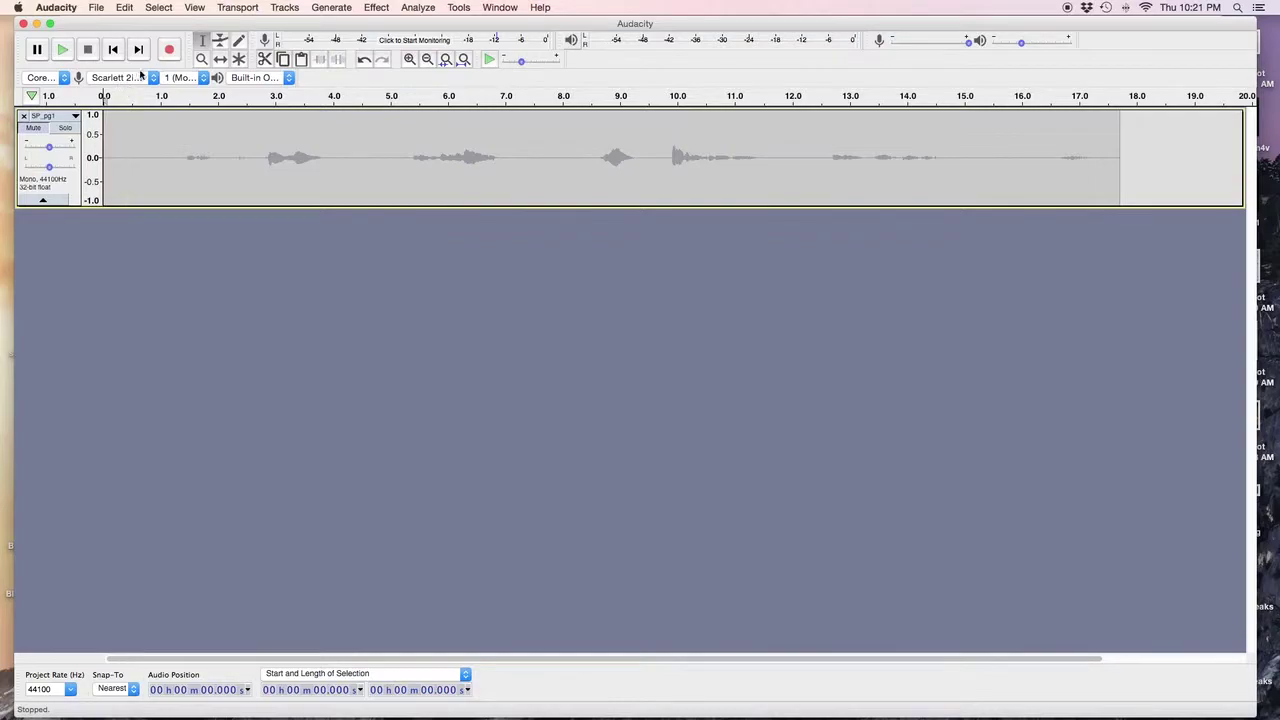
# - Record a second narration take of about 11.5 seconds into its own track
pyautogui.click(168, 50)
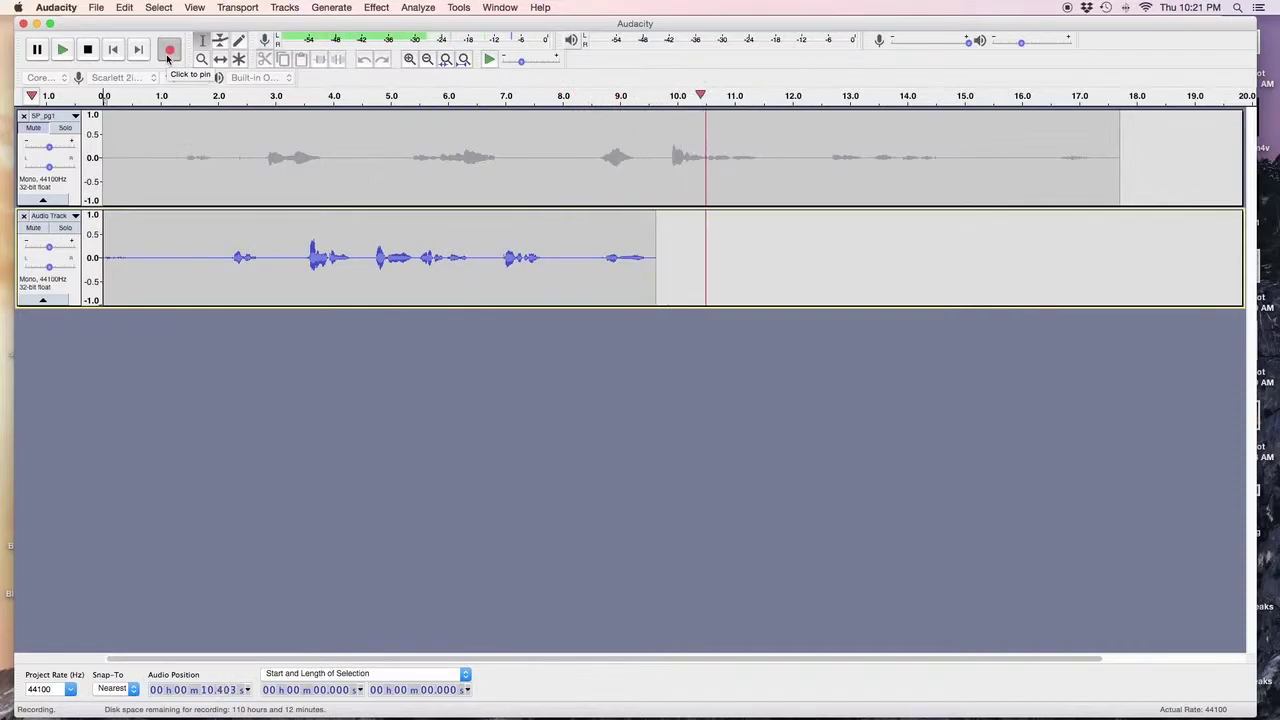
pyautogui.press('space')
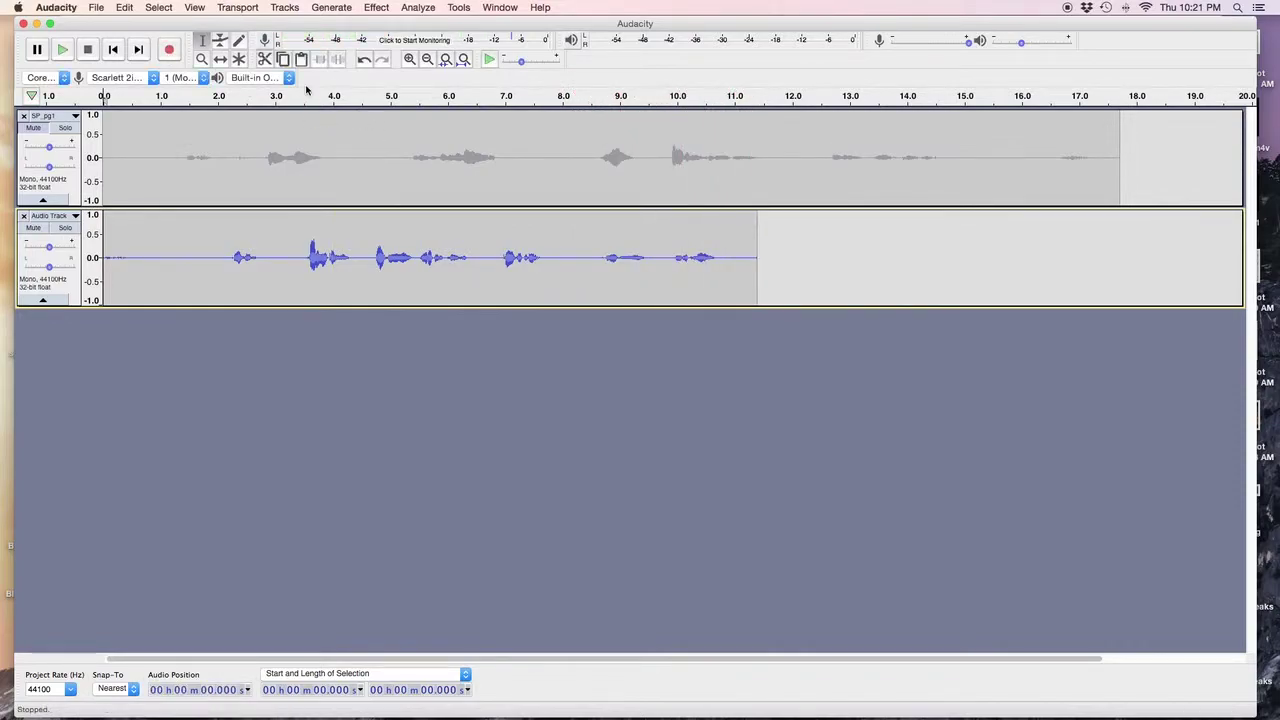
# - Rename the second track 'SP_pg2', mute it, and start recording a third take
pyautogui.click(68, 216)
pyautogui.click(60, 230)
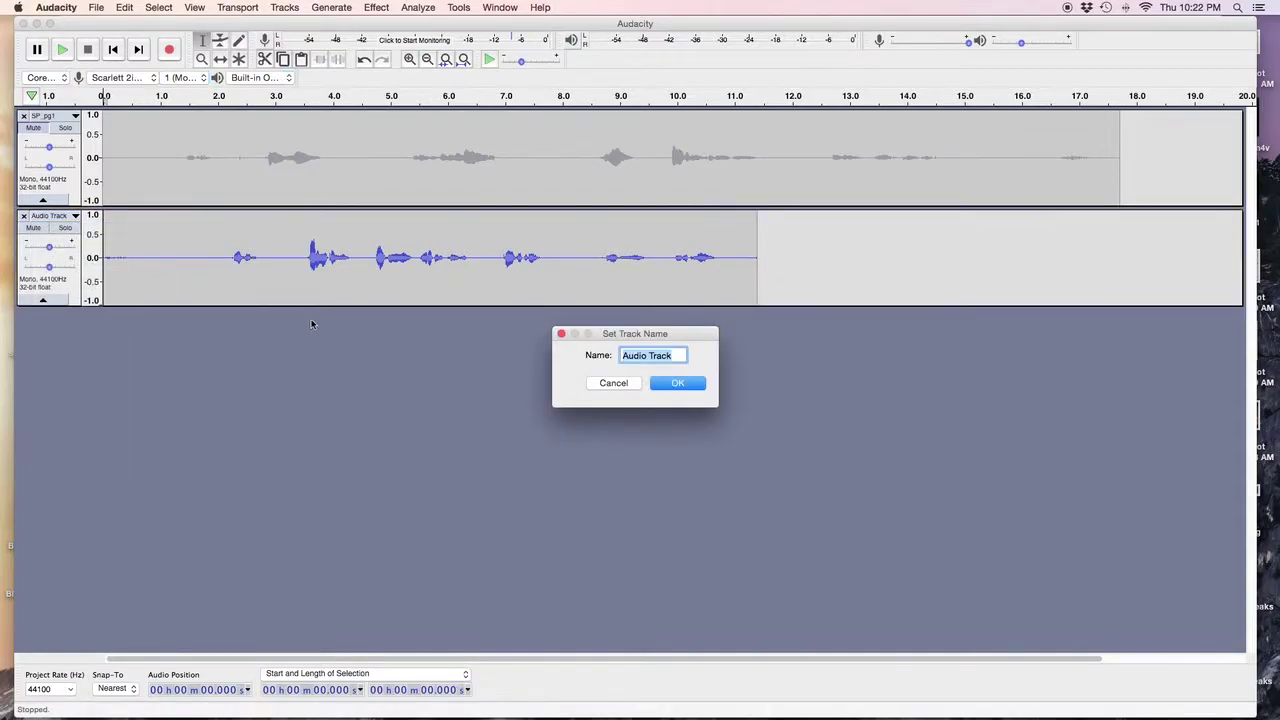
pyautogui.press('BackSpace')
pyautogui.write('SP_pg2')
pyautogui.click(680, 384)
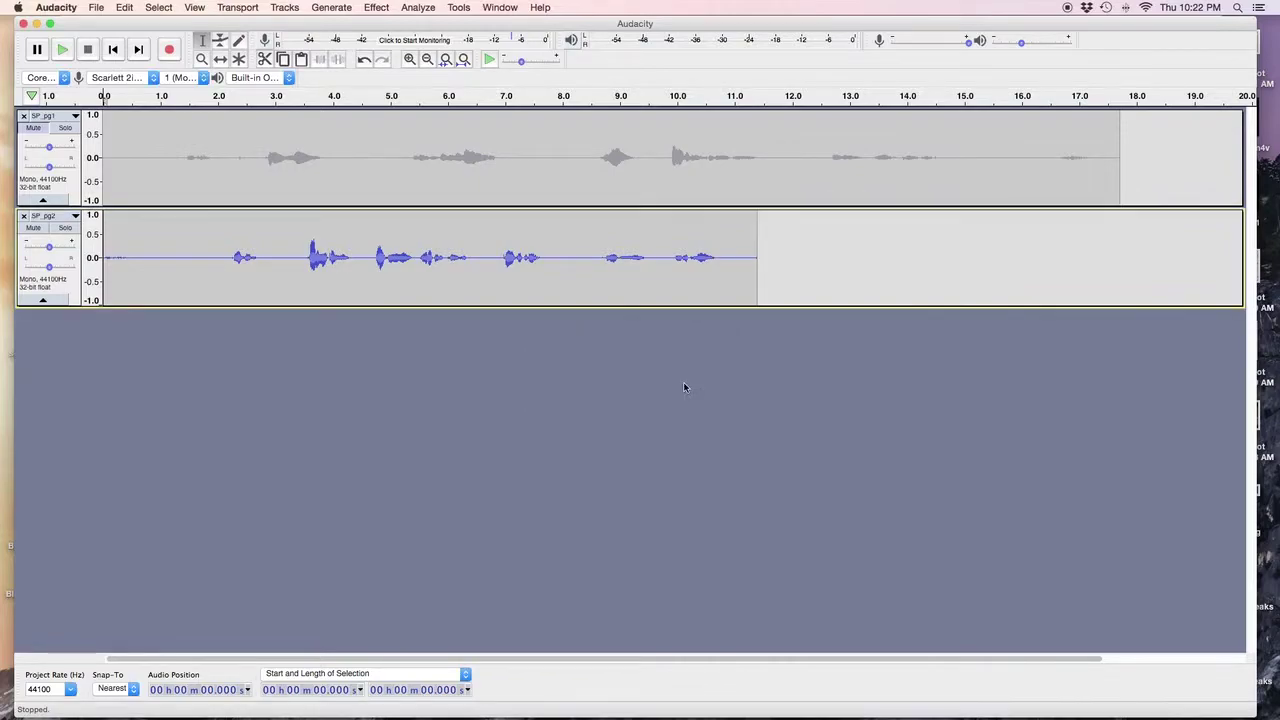
pyautogui.click(34, 228)
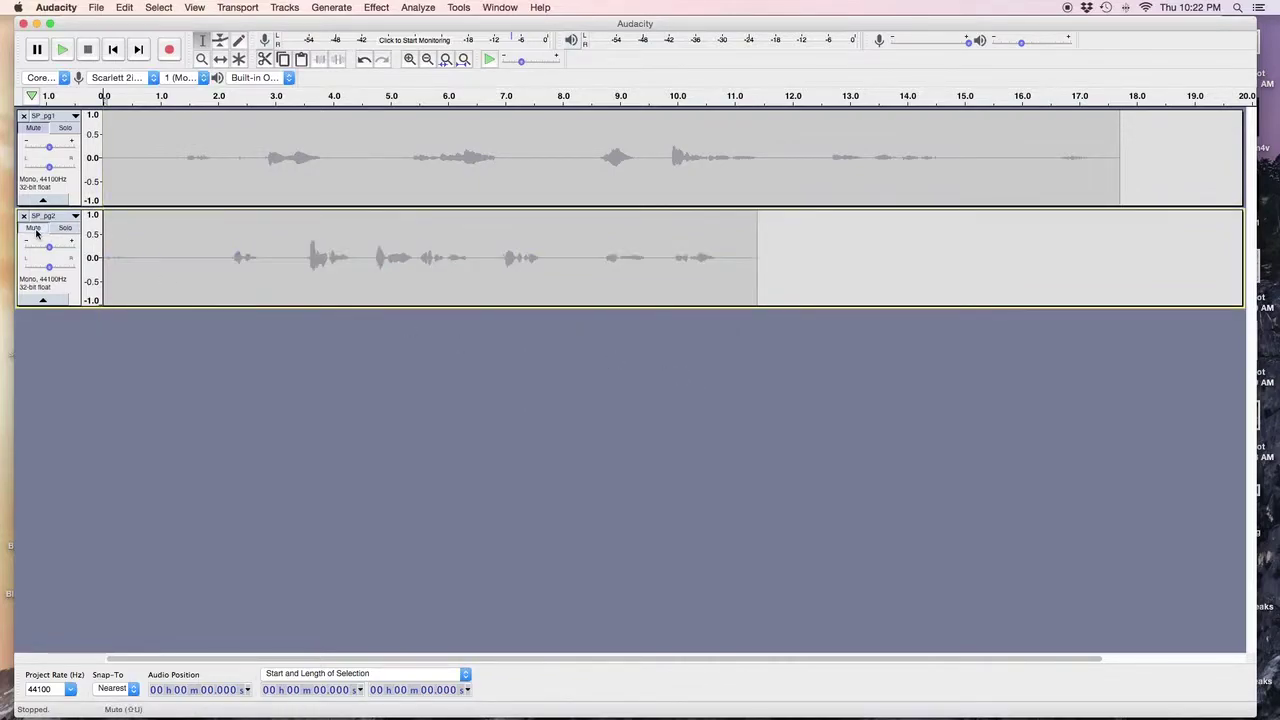
pyautogui.click(169, 50)
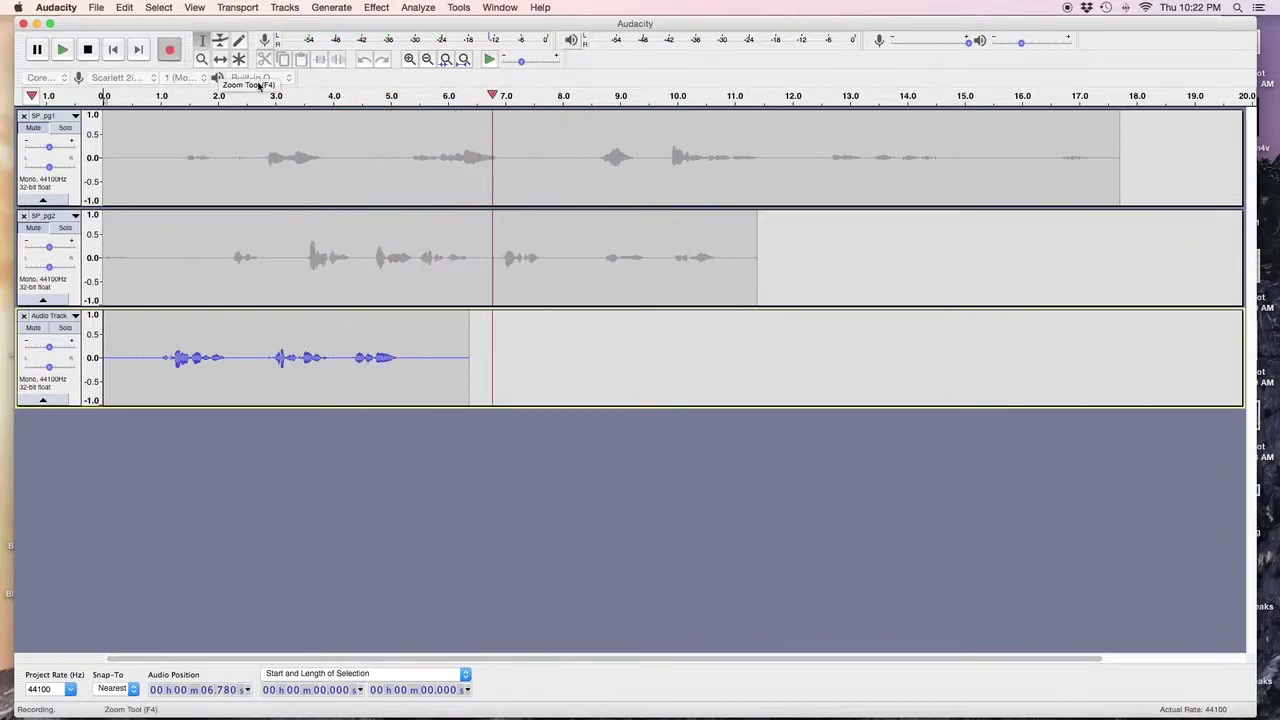
# - Stop the third take at about 8.3 seconds and play it back from 4.25 s
pyautogui.press('space')
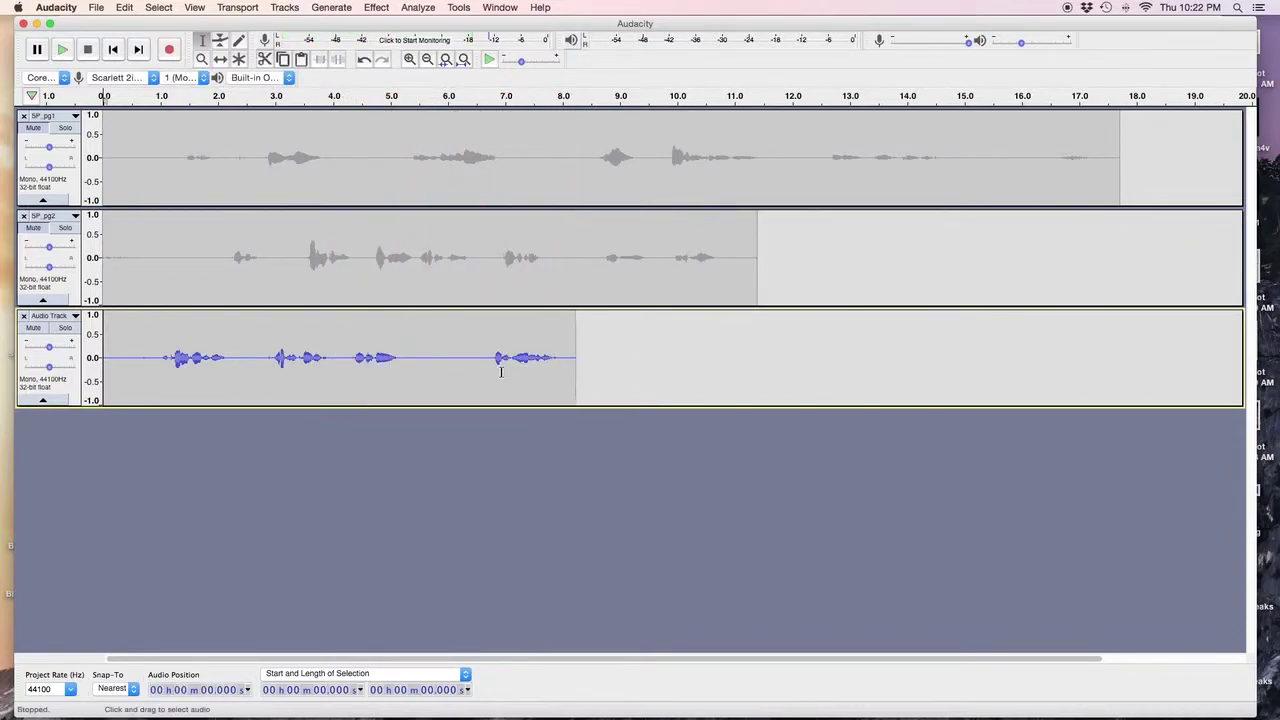
pyautogui.click(347, 374)
pyautogui.press('space')
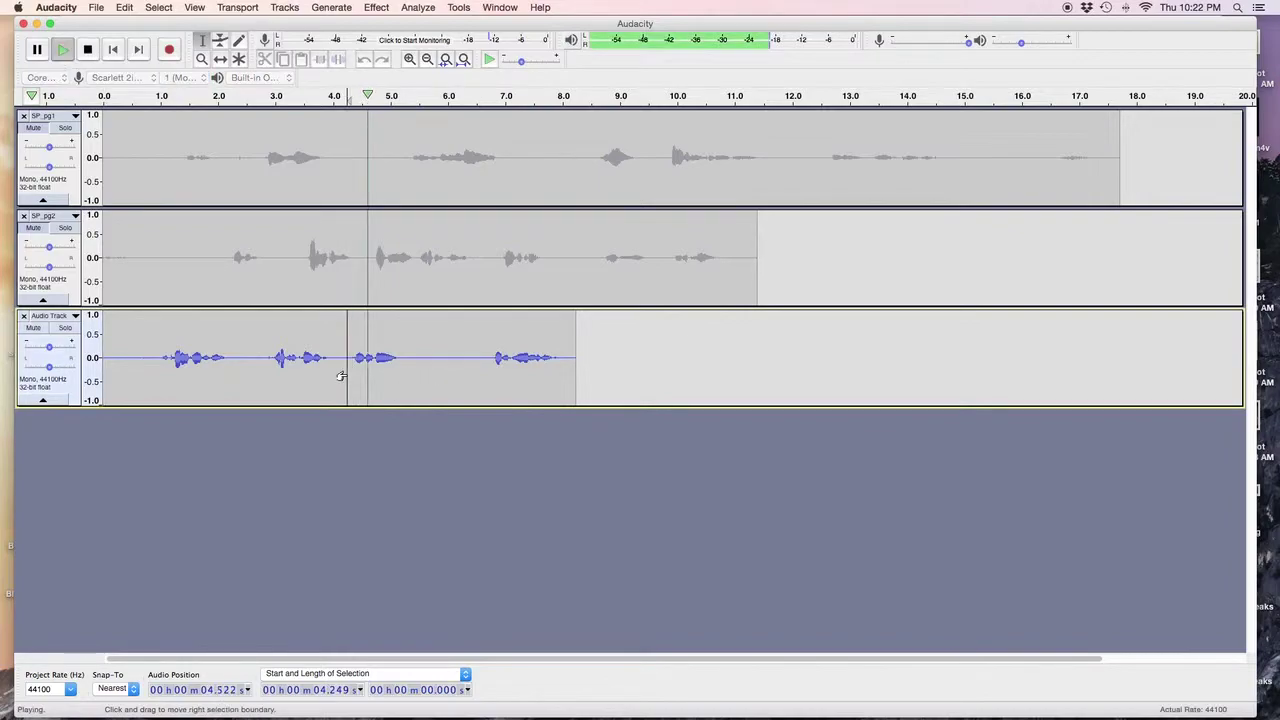
pyautogui.press('space')
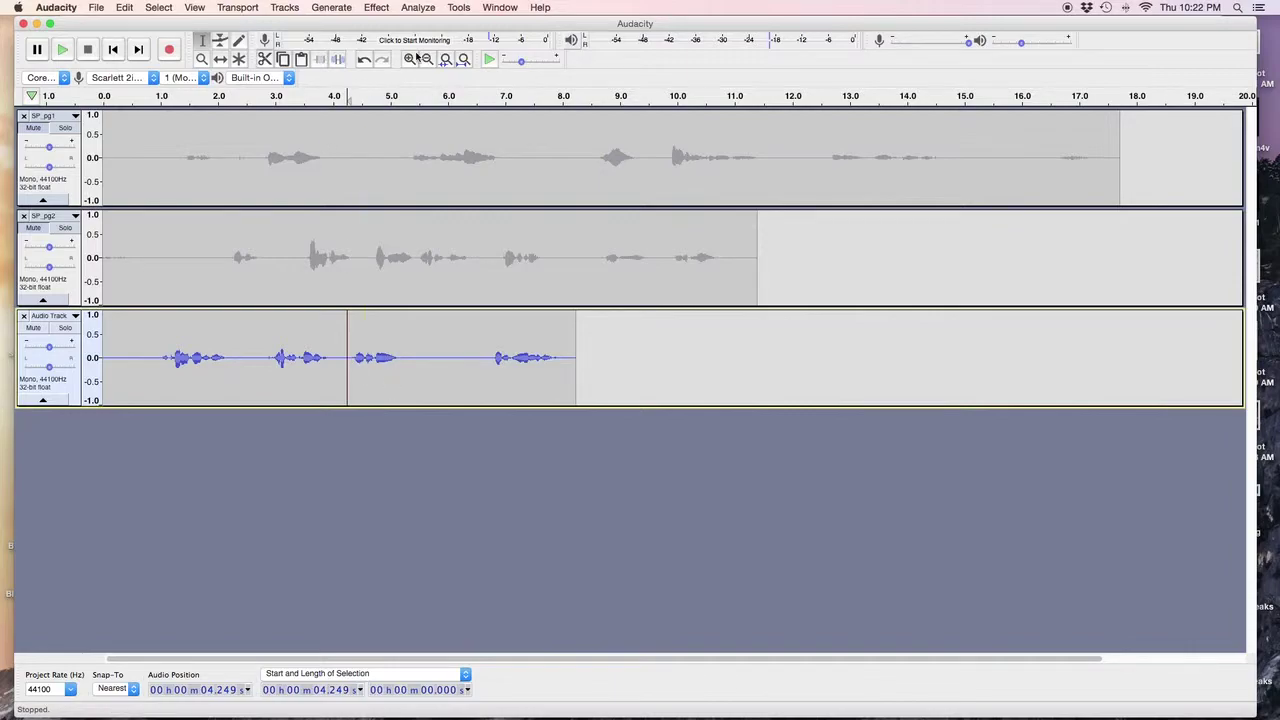
# - Punch-and-roll record a replacement take from 4.25 s, then play the track from 2.67 s
pyautogui.click(459, 8)
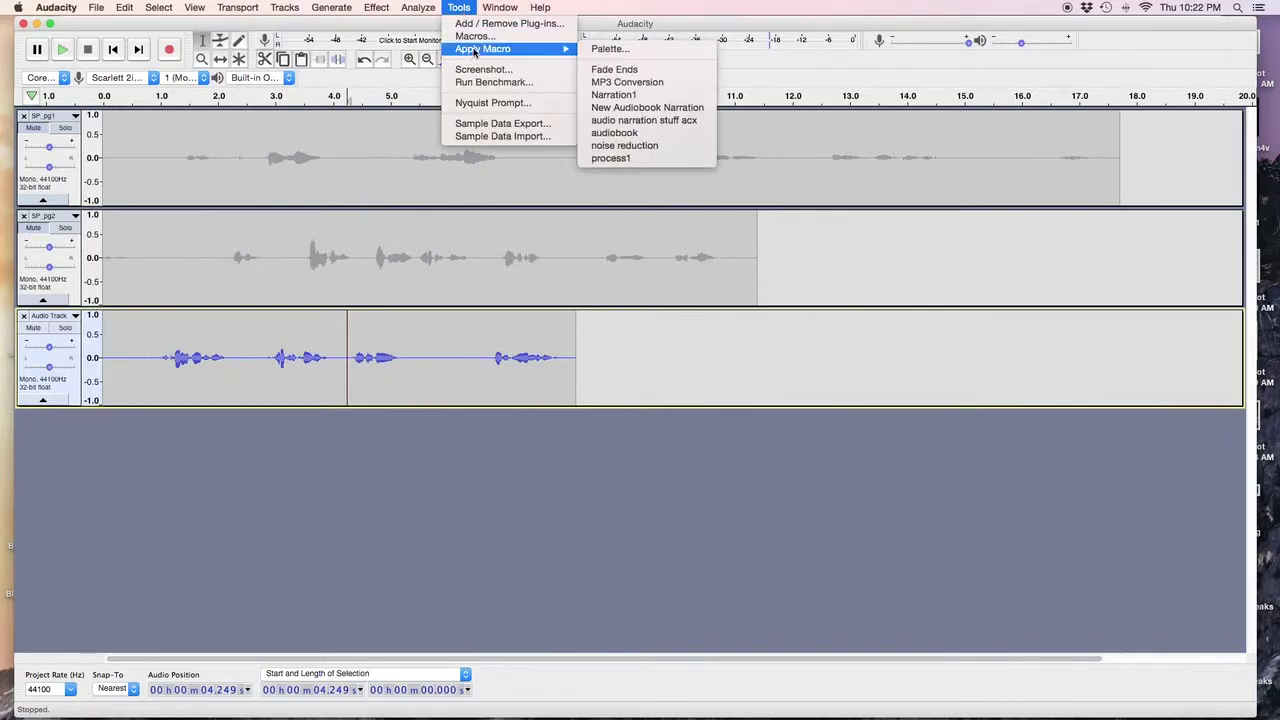
pyautogui.moveTo(436, 14)
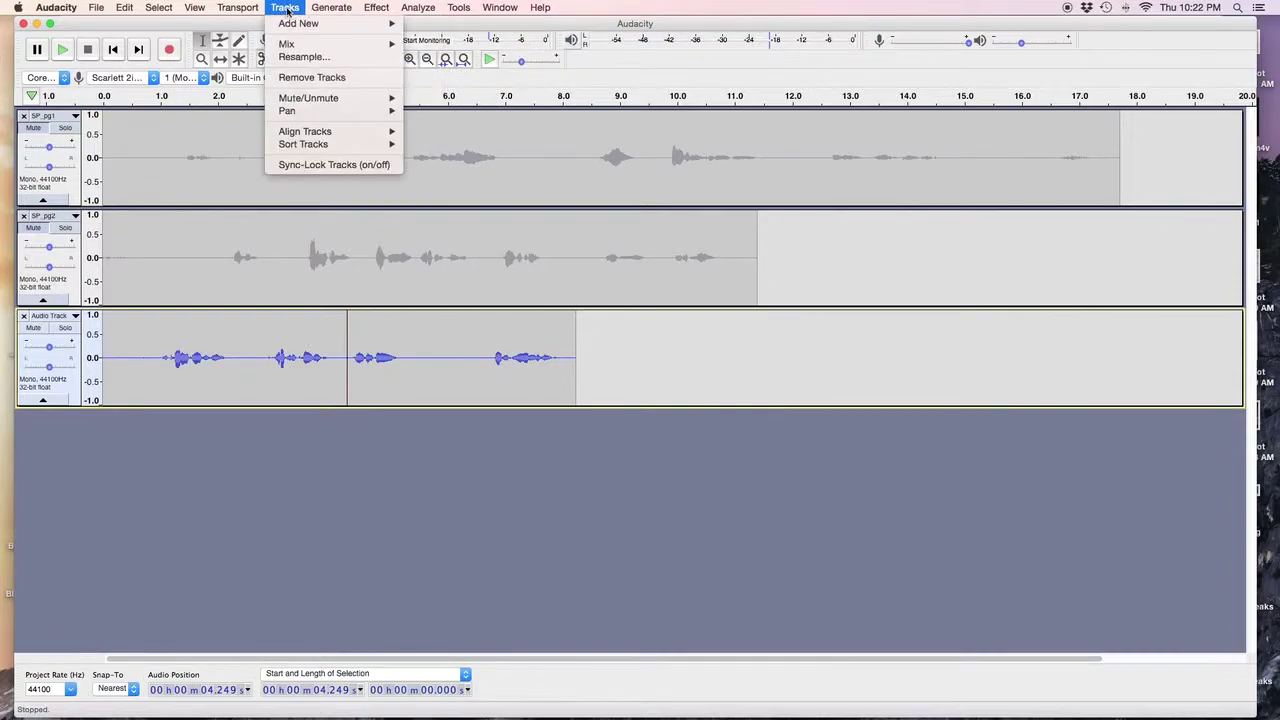
pyautogui.moveTo(195, 10)
pyautogui.moveTo(128, 10)
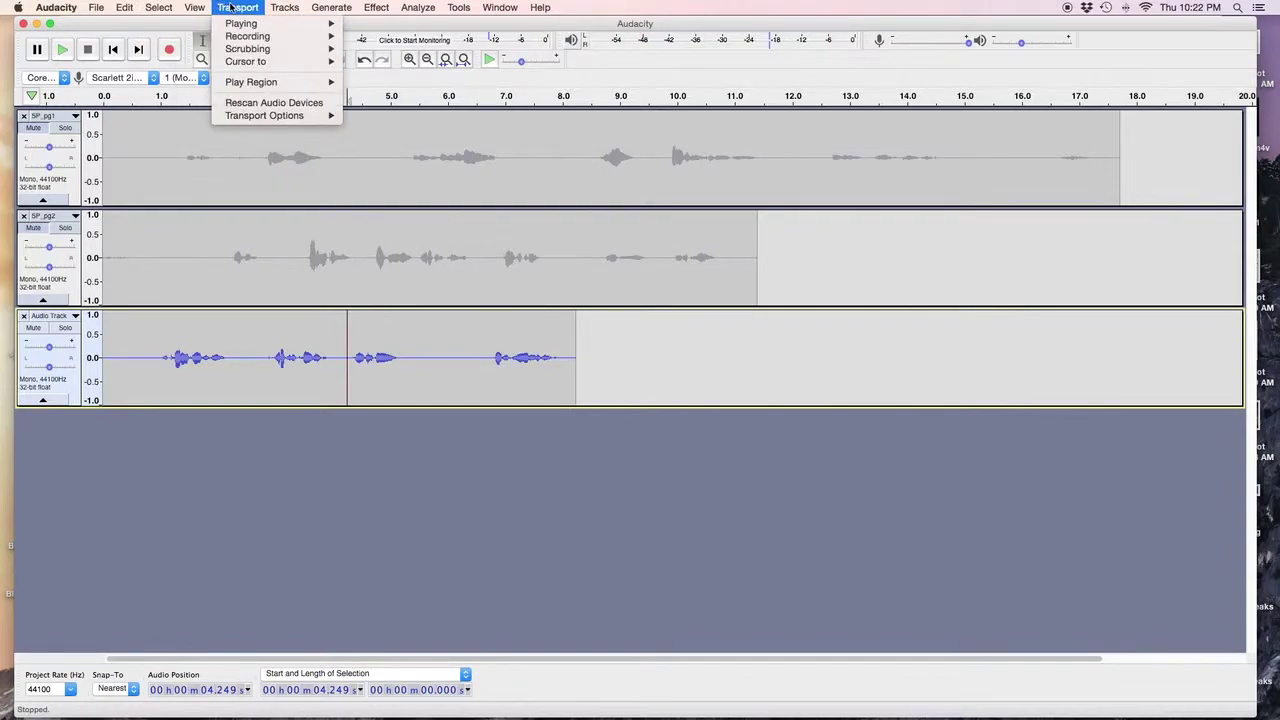
pyautogui.moveTo(247, 40)
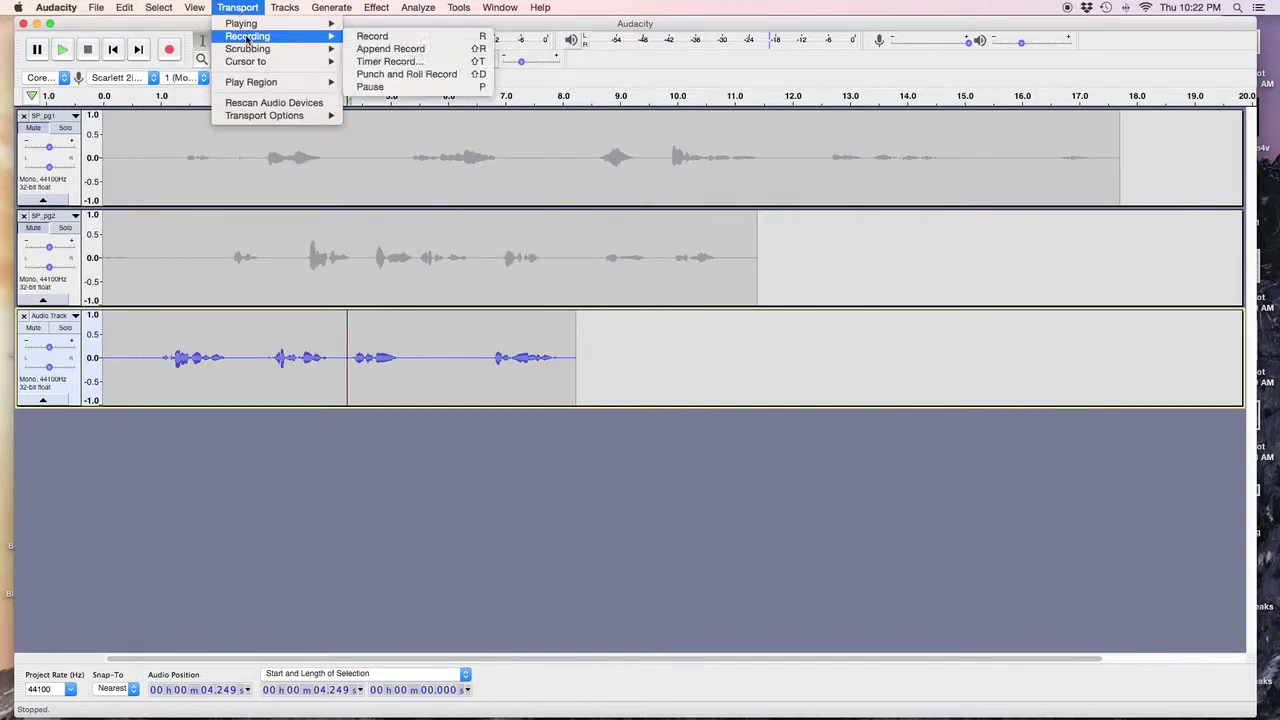
pyautogui.click(386, 76)
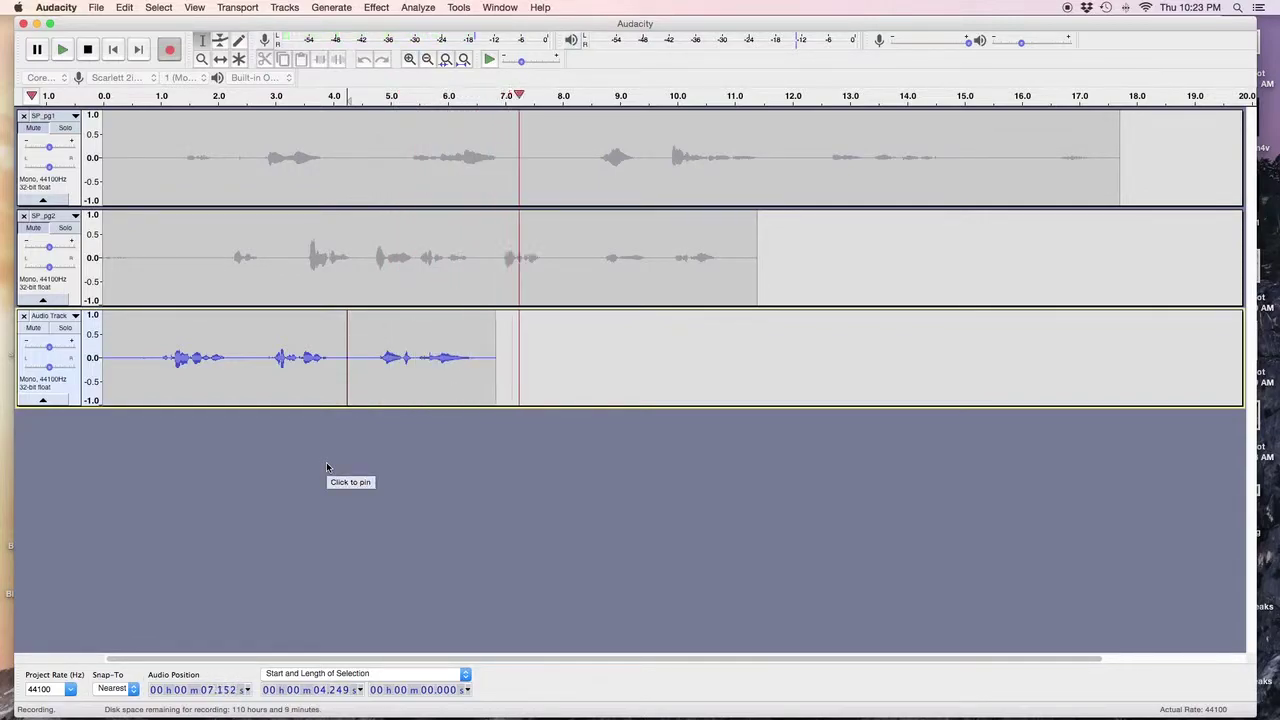
pyautogui.press('space')
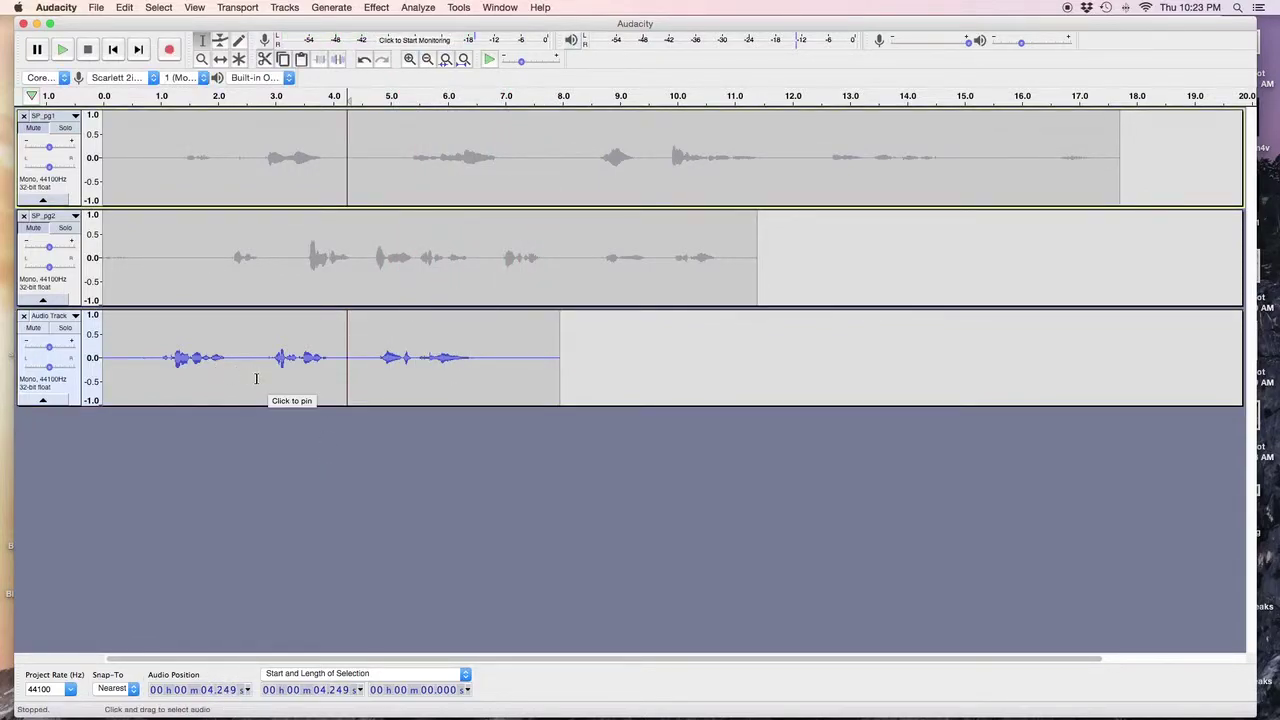
pyautogui.click(256, 378)
pyautogui.press('space')
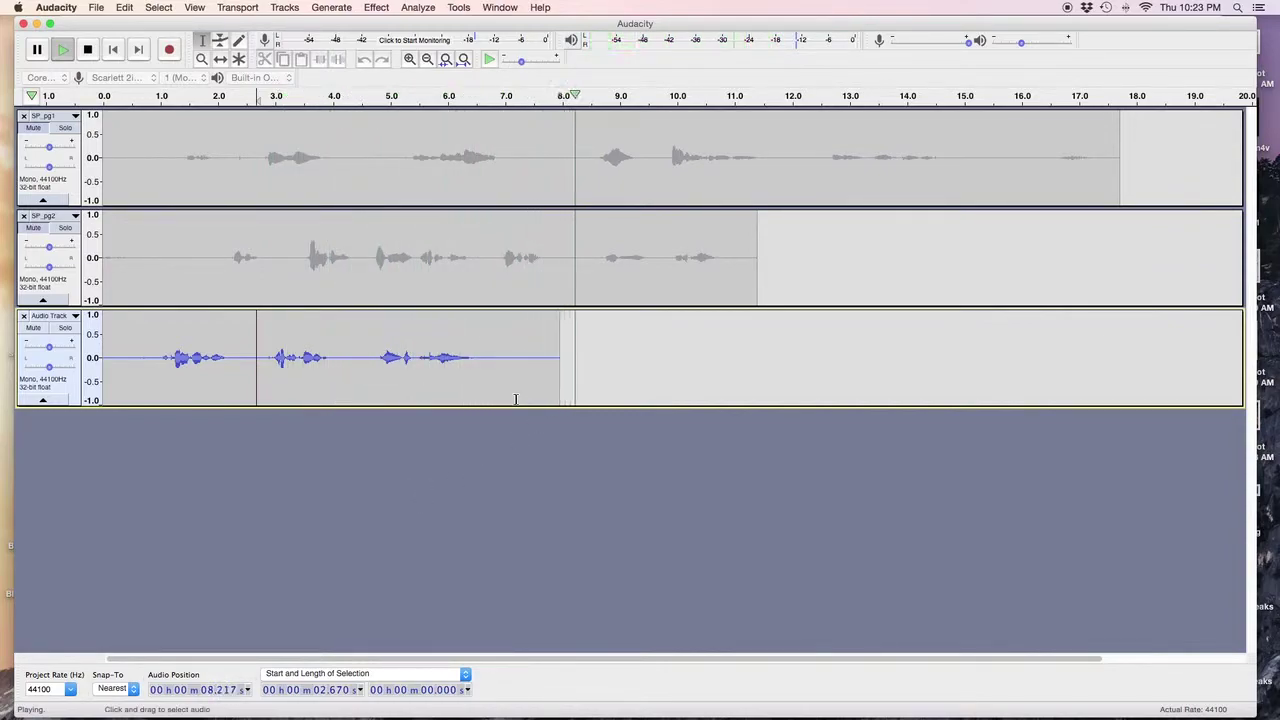
# - Stop playback and rename the third track from Audio Track to 'SP_pg 3'
pyautogui.press('space')
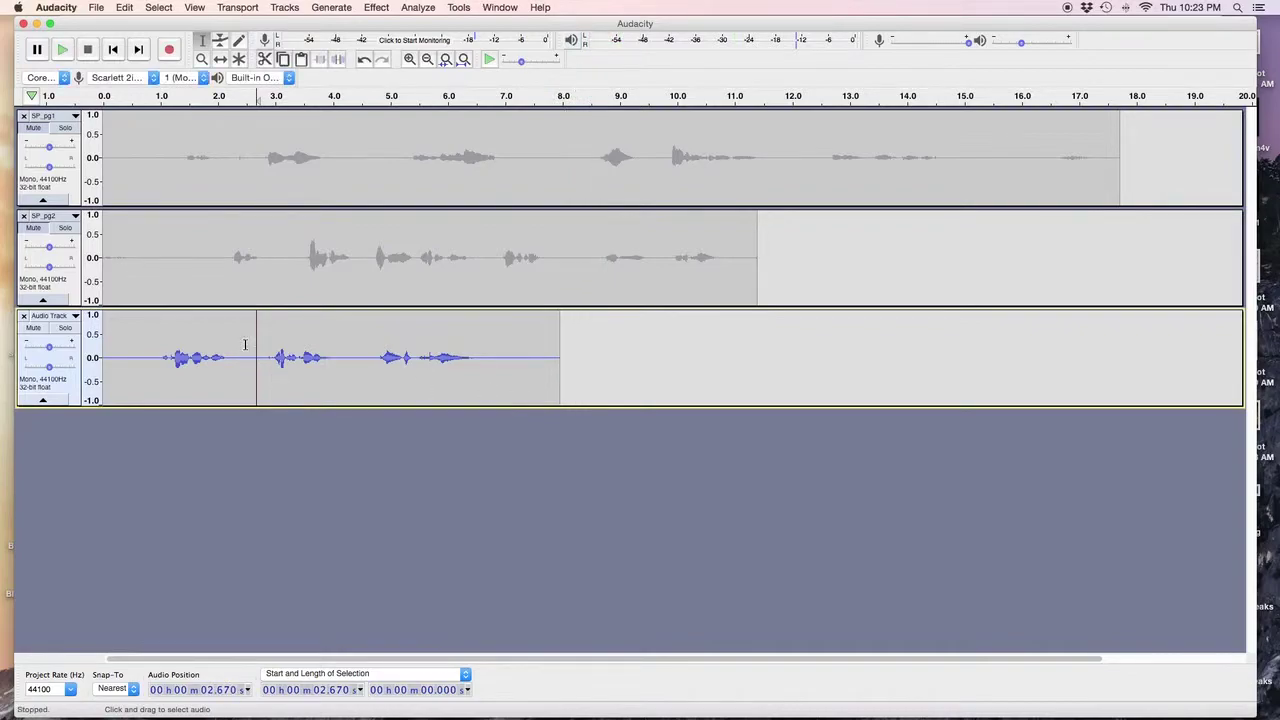
pyautogui.click(70, 320)
pyautogui.click(55, 329)
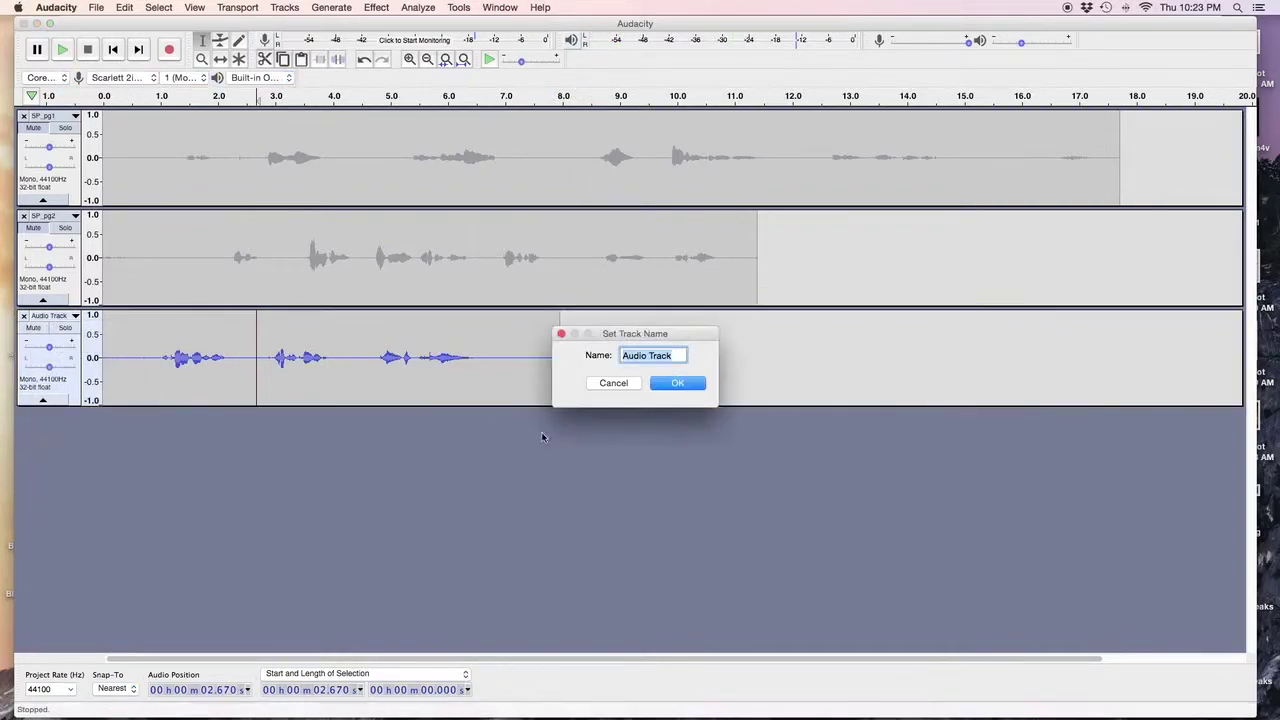
pyautogui.press('BackSpace')
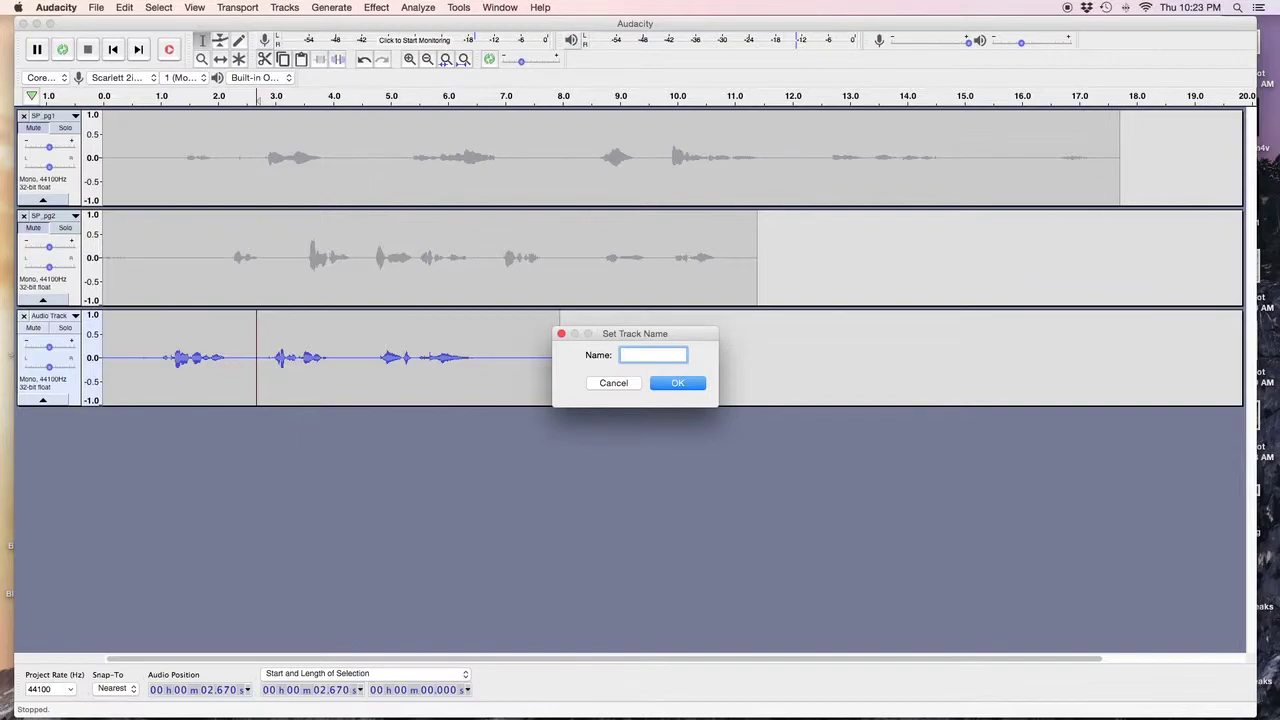
pyautogui.write('SP_g')
pyautogui.click(686, 386)
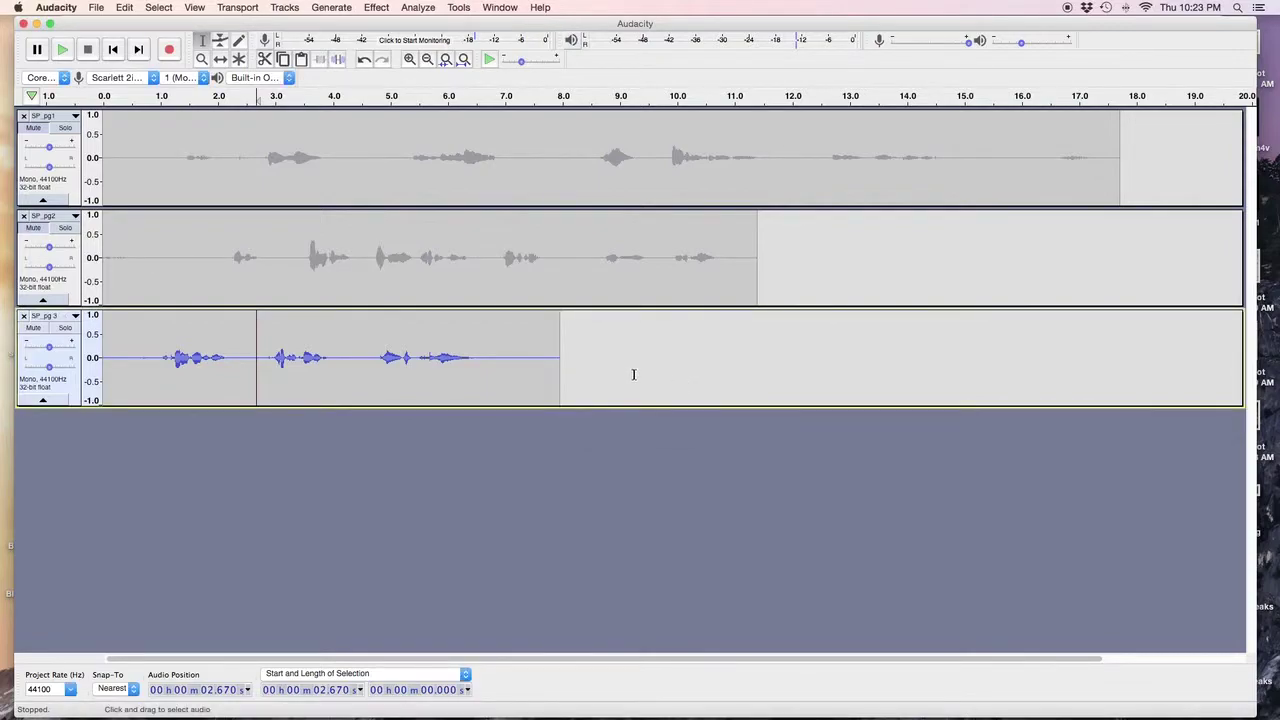
# - Toggle SP_pg 3's mute off again and unmute the SP_pg2 and SP_pg1 tracks
pyautogui.click(33, 327)
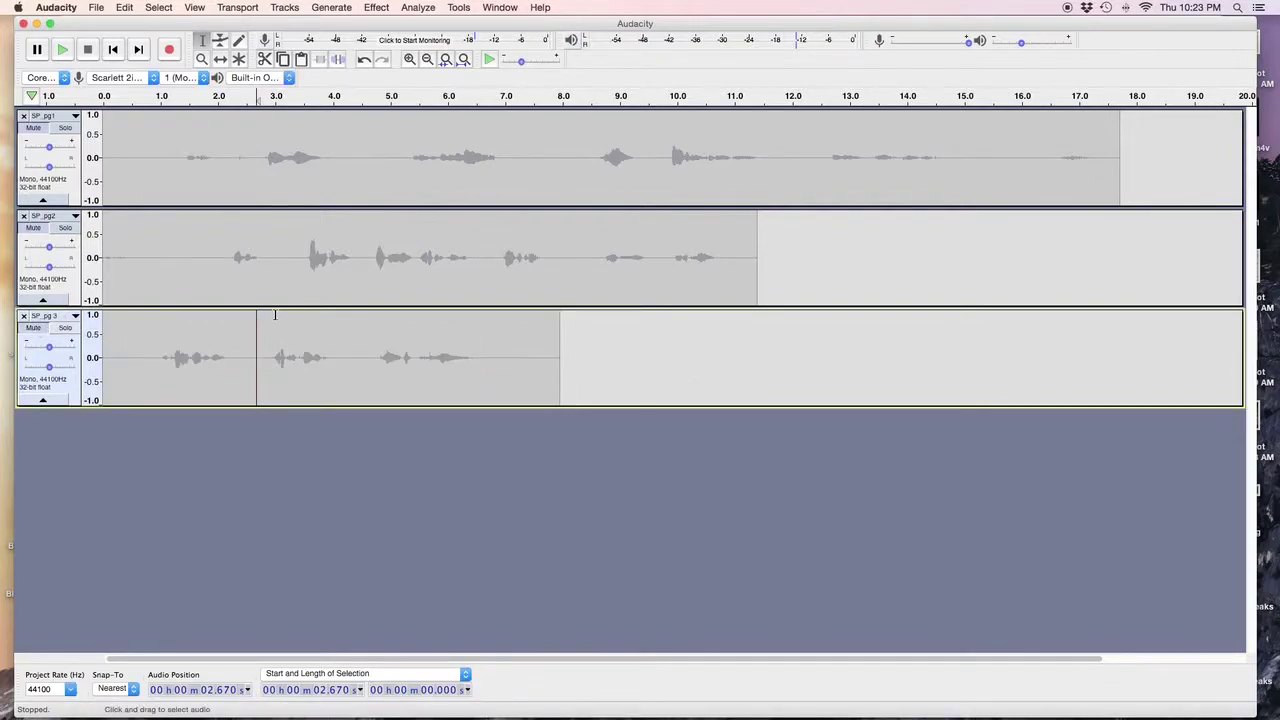
pyautogui.click(33, 327)
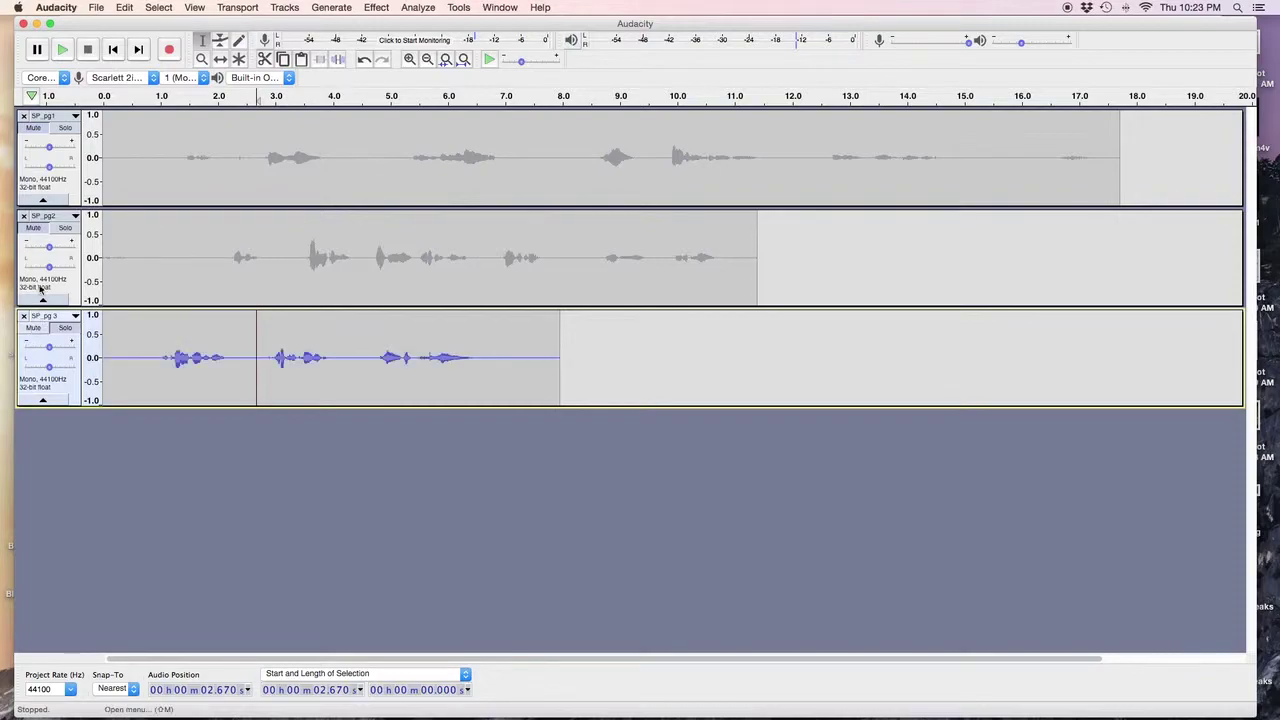
pyautogui.click(33, 229)
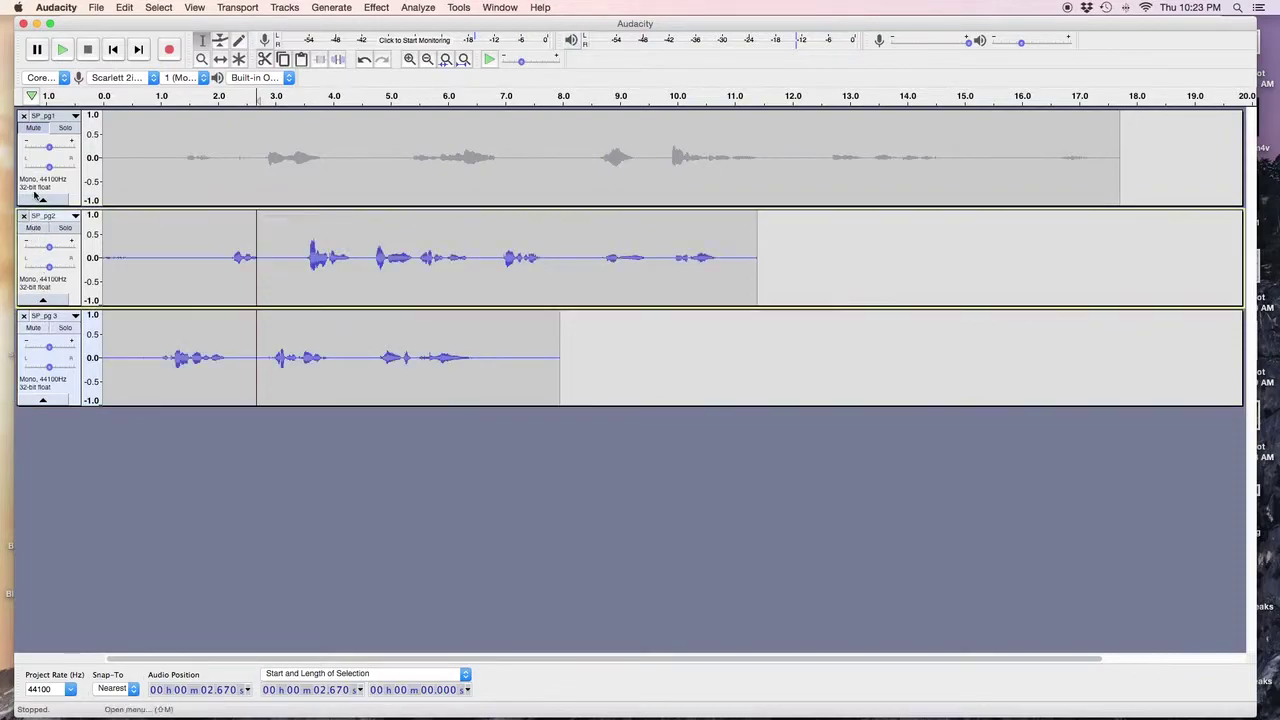
pyautogui.click(33, 128)
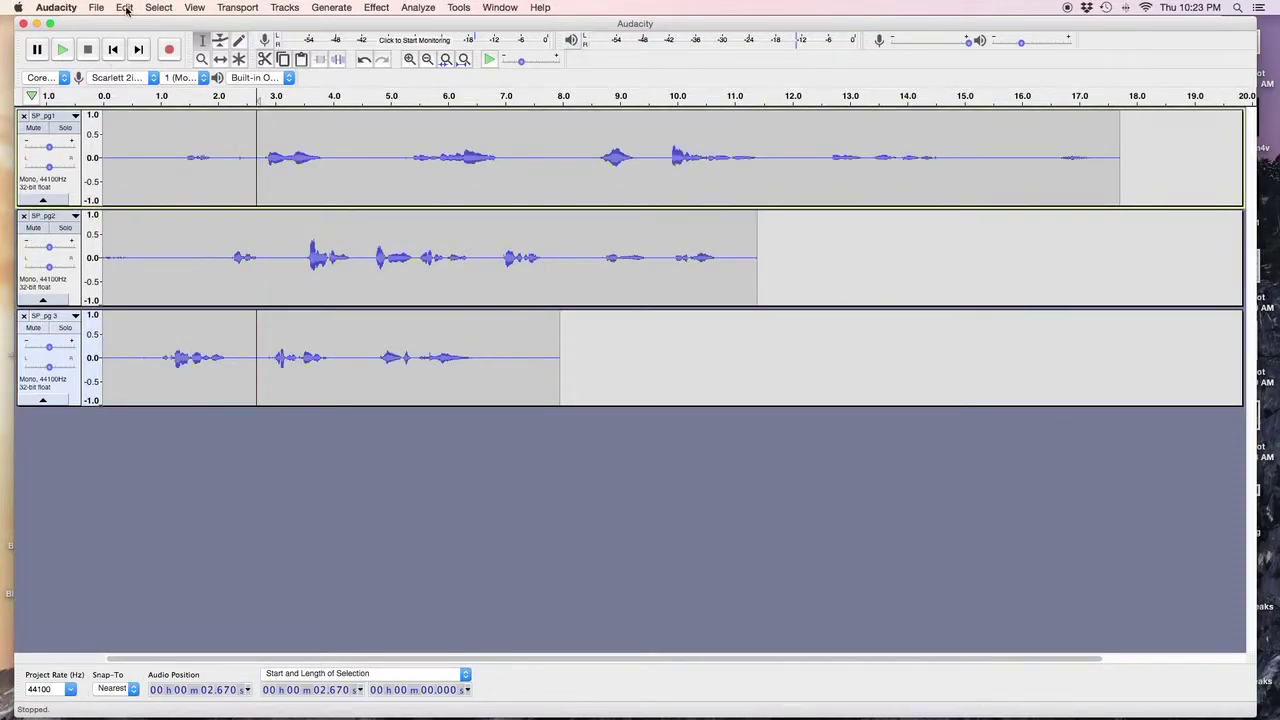
# - Mute all tracks from the Tracks menu, then unmute them all with Shift+Cmd+U
pyautogui.click(127, 8)
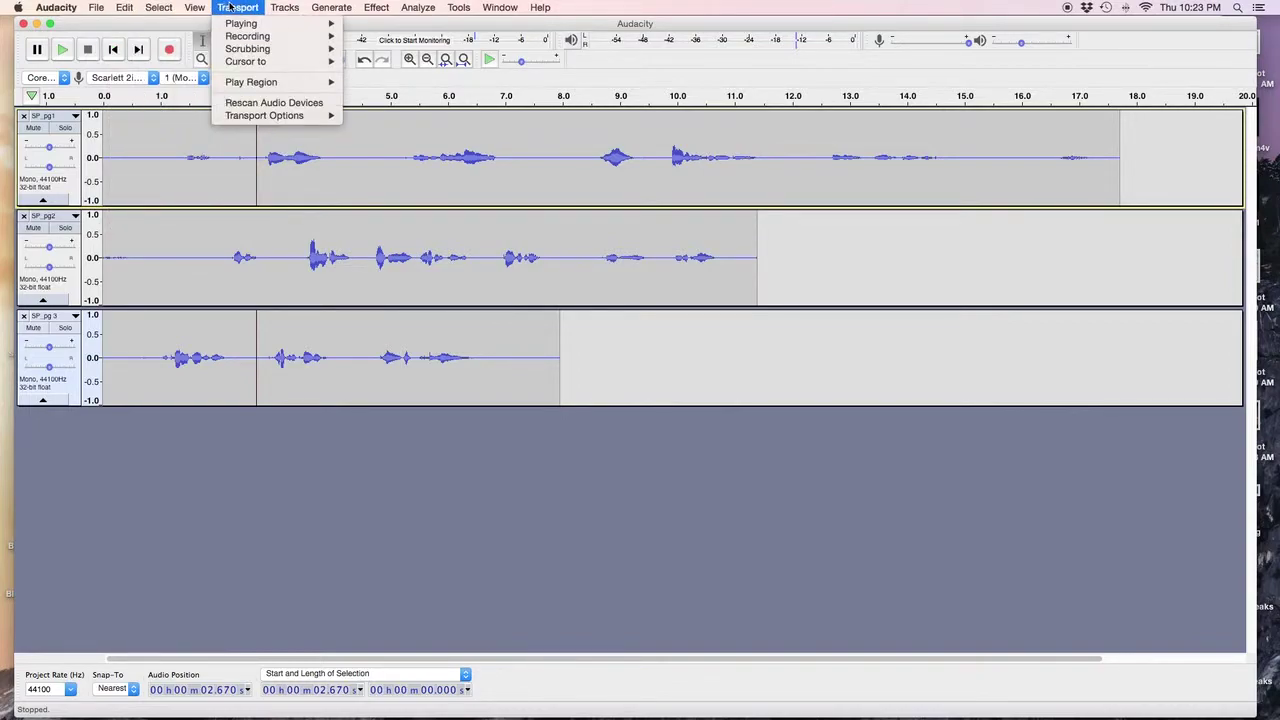
pyautogui.moveTo(272, 7)
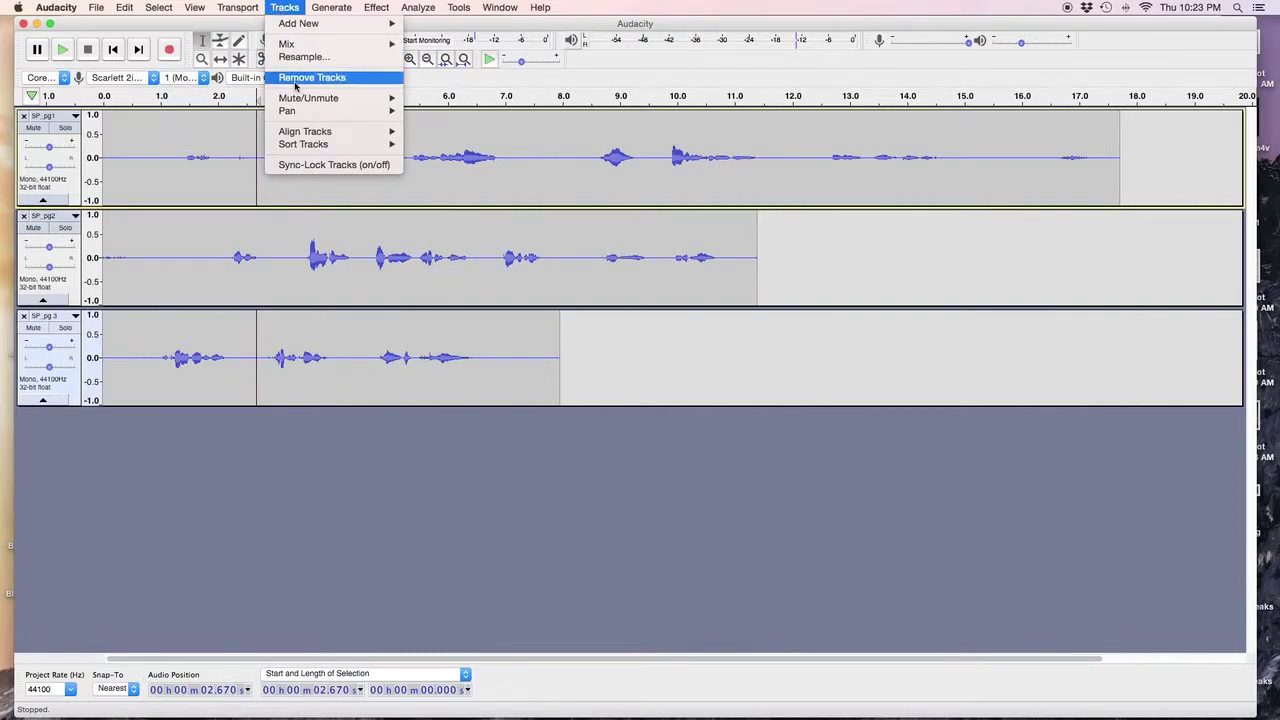
pyautogui.moveTo(297, 102)
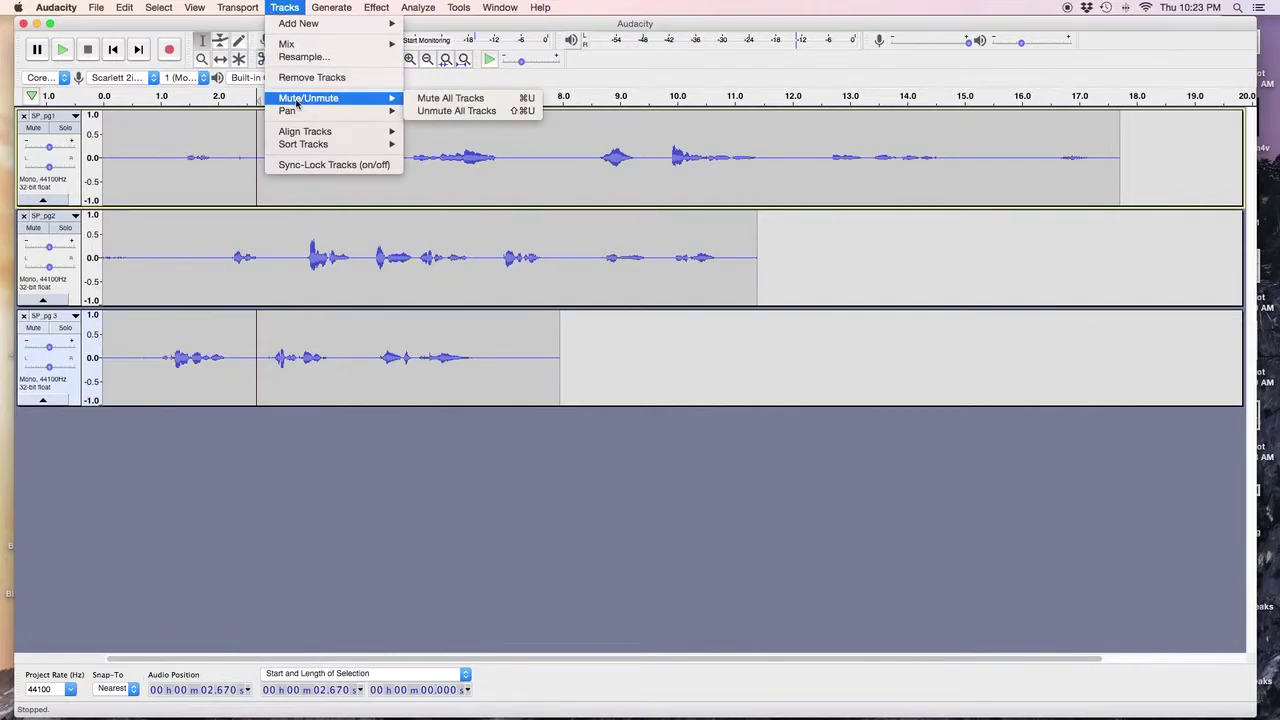
pyautogui.click(434, 102)
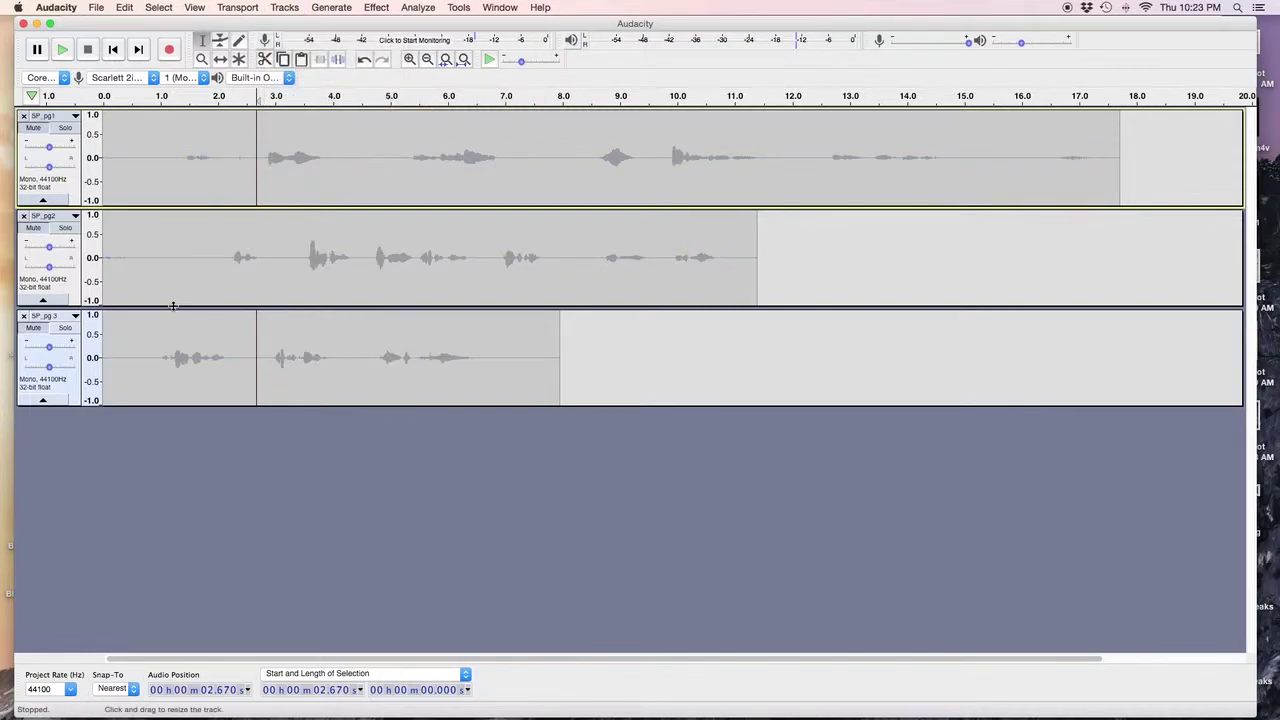
pyautogui.press('super+shift+u')
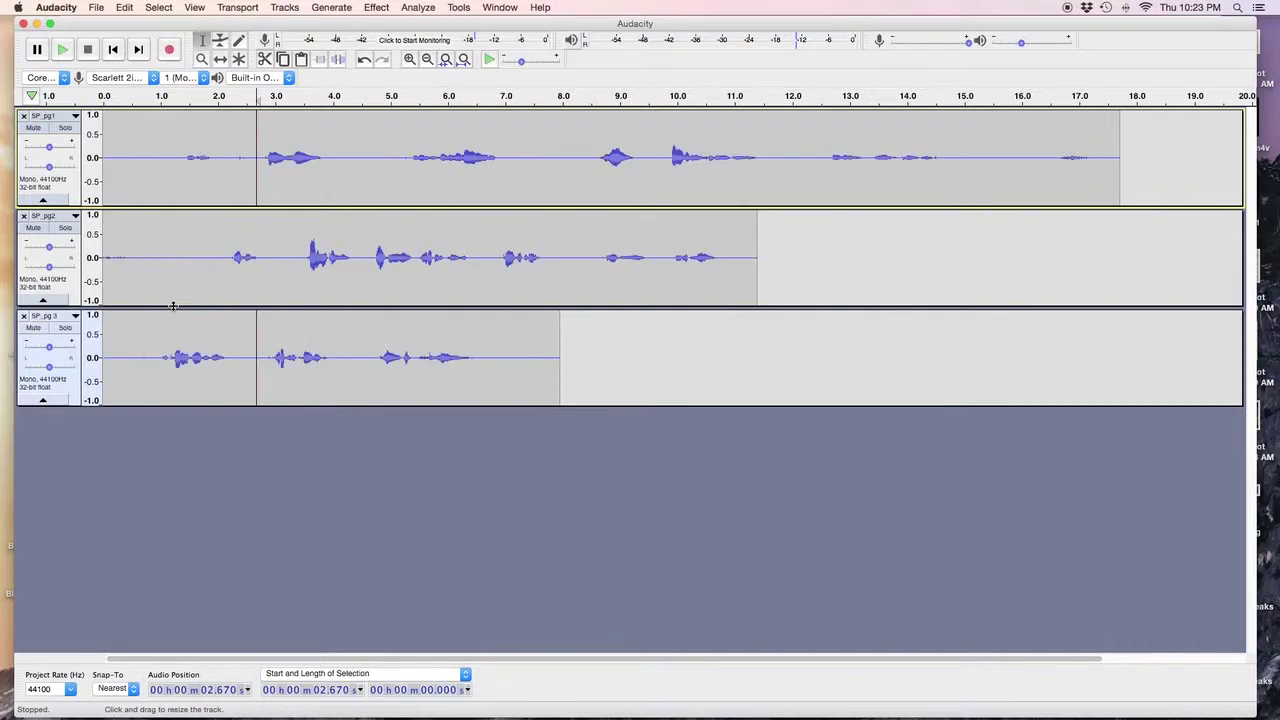
# - Select the SP_pg1 track, then add SP_pg2 and SP_pg 3 to the selection
pyautogui.click(72, 190)
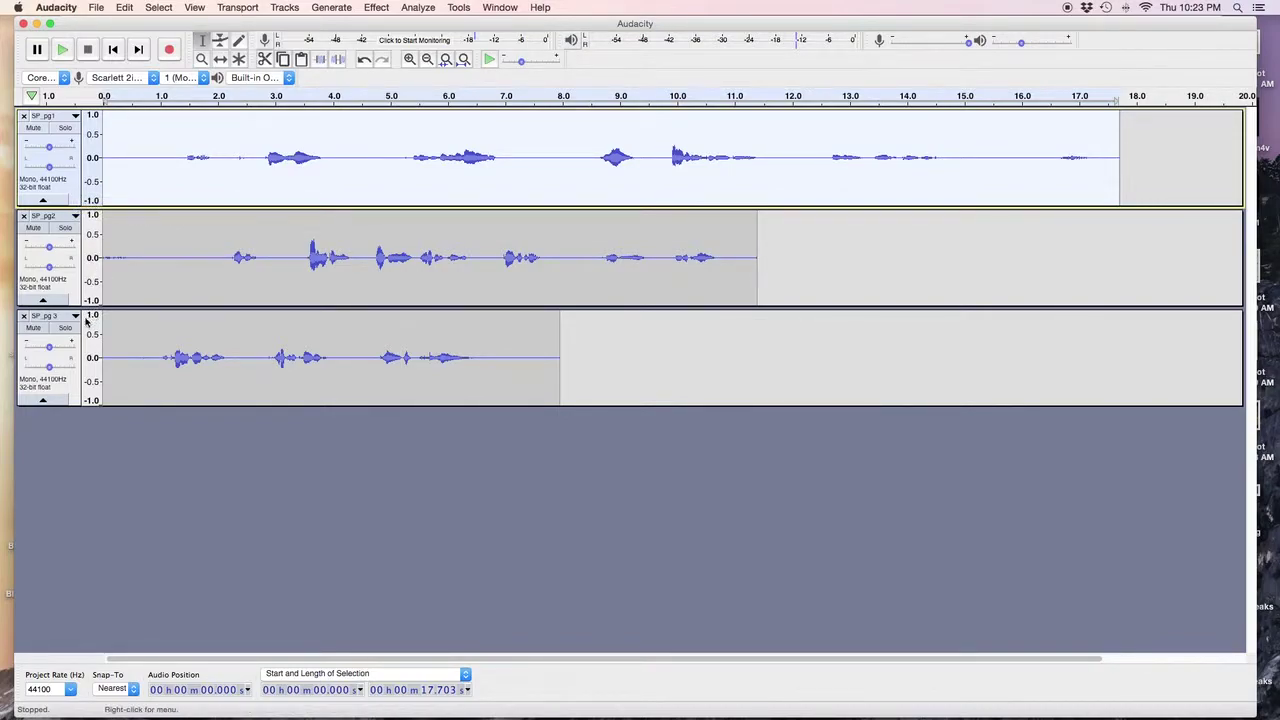
pyautogui.keyDown('shift'); pyautogui.click(73, 288); pyautogui.keyUp('shift')
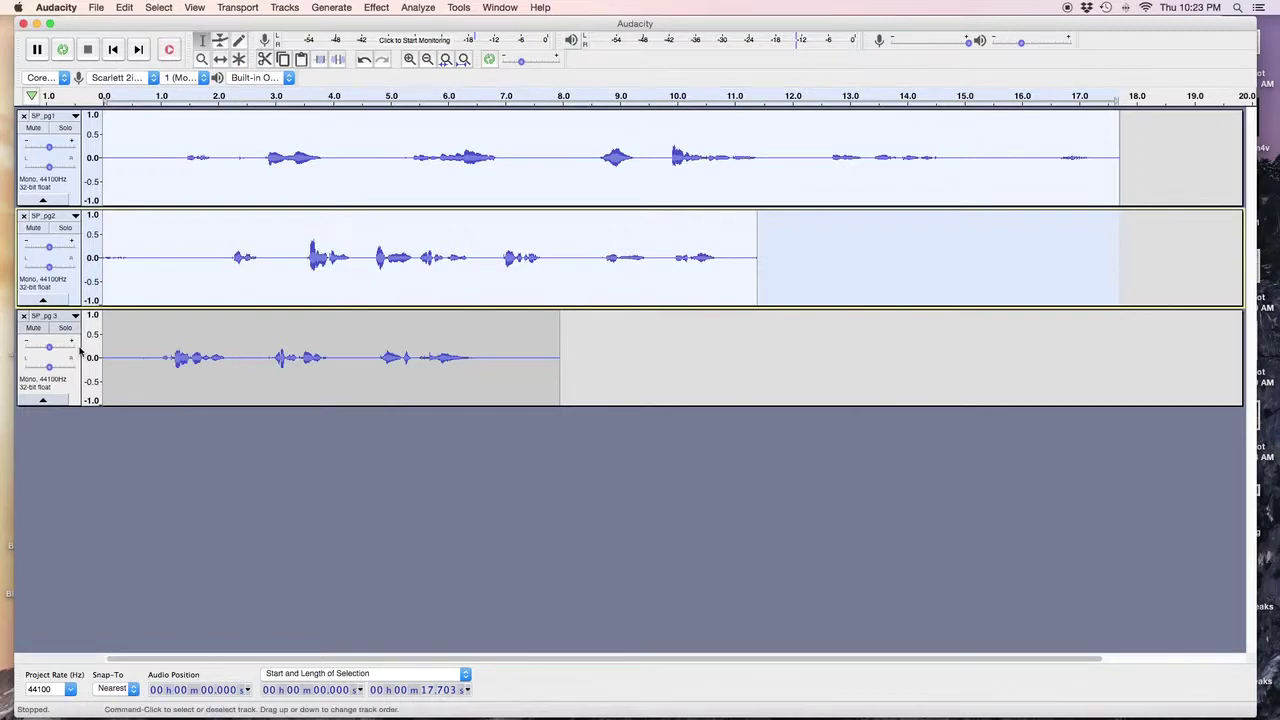
pyautogui.keyDown('shift'); pyautogui.click(80, 390); pyautogui.keyUp('shift')
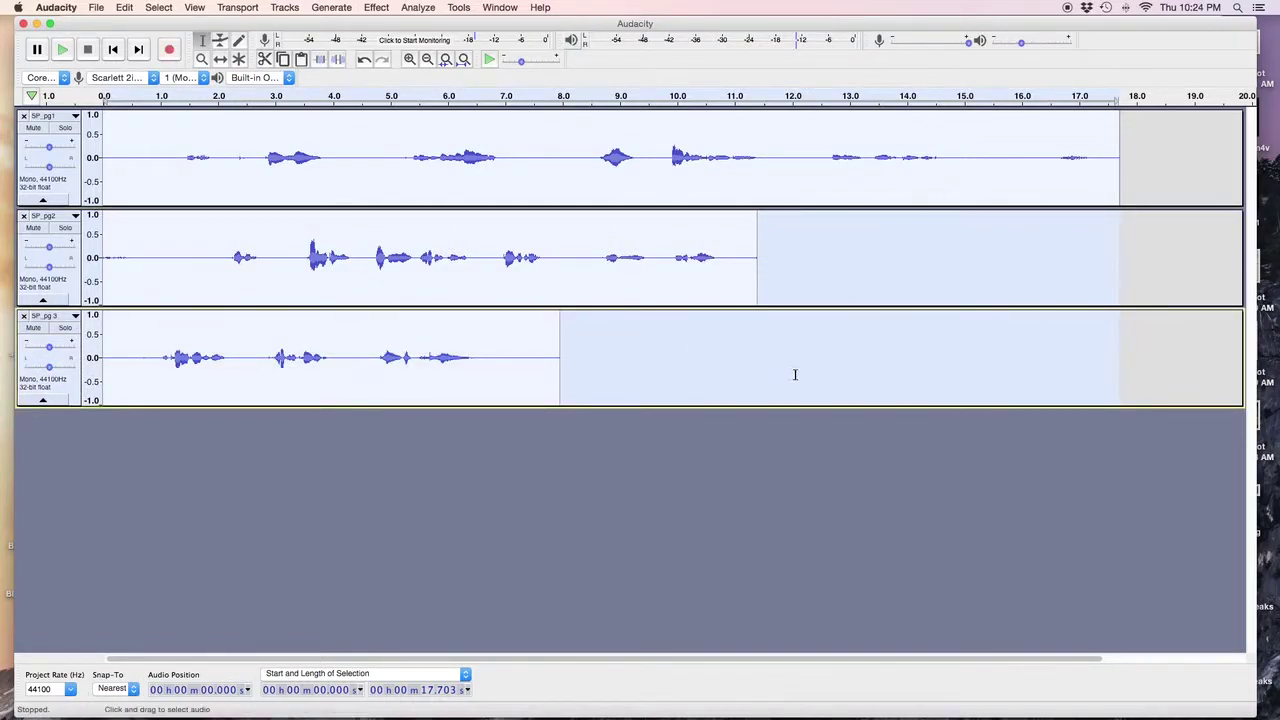
pyautogui.click(96, 8)
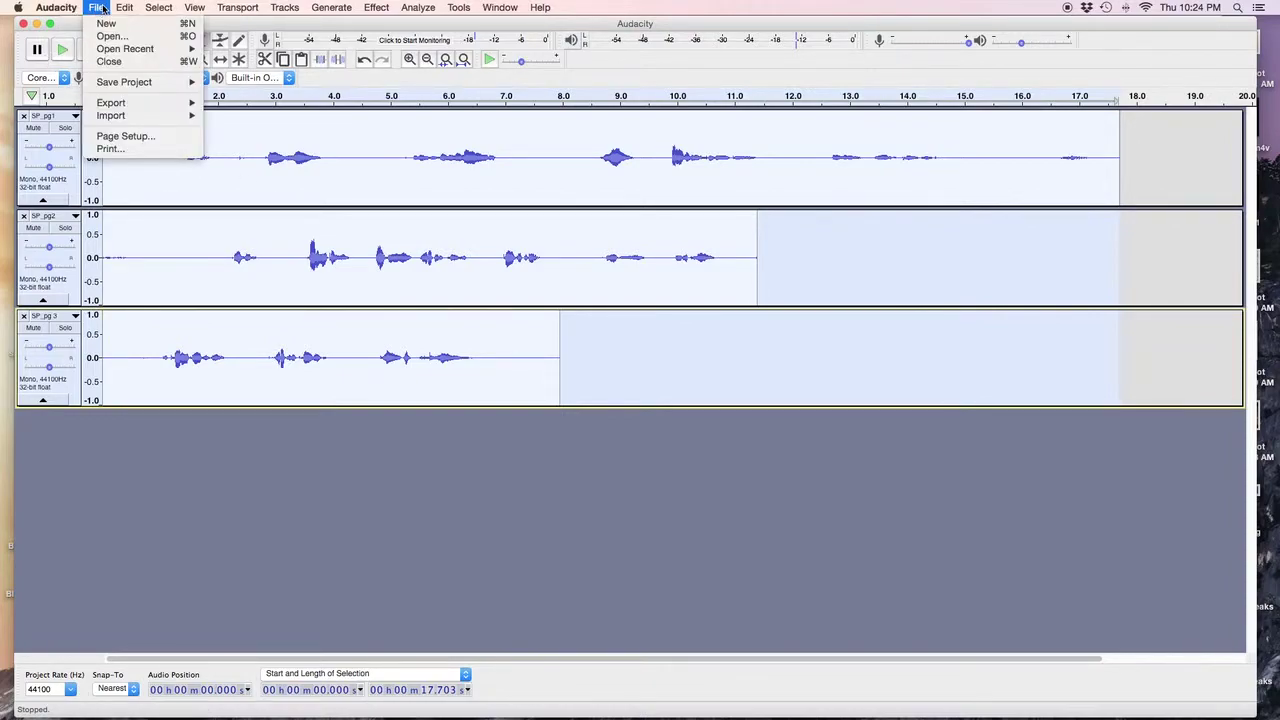
# - Open Export Multiple and set its destination to Audio Drama > Audacity Workshop 1
pyautogui.moveTo(109, 105)
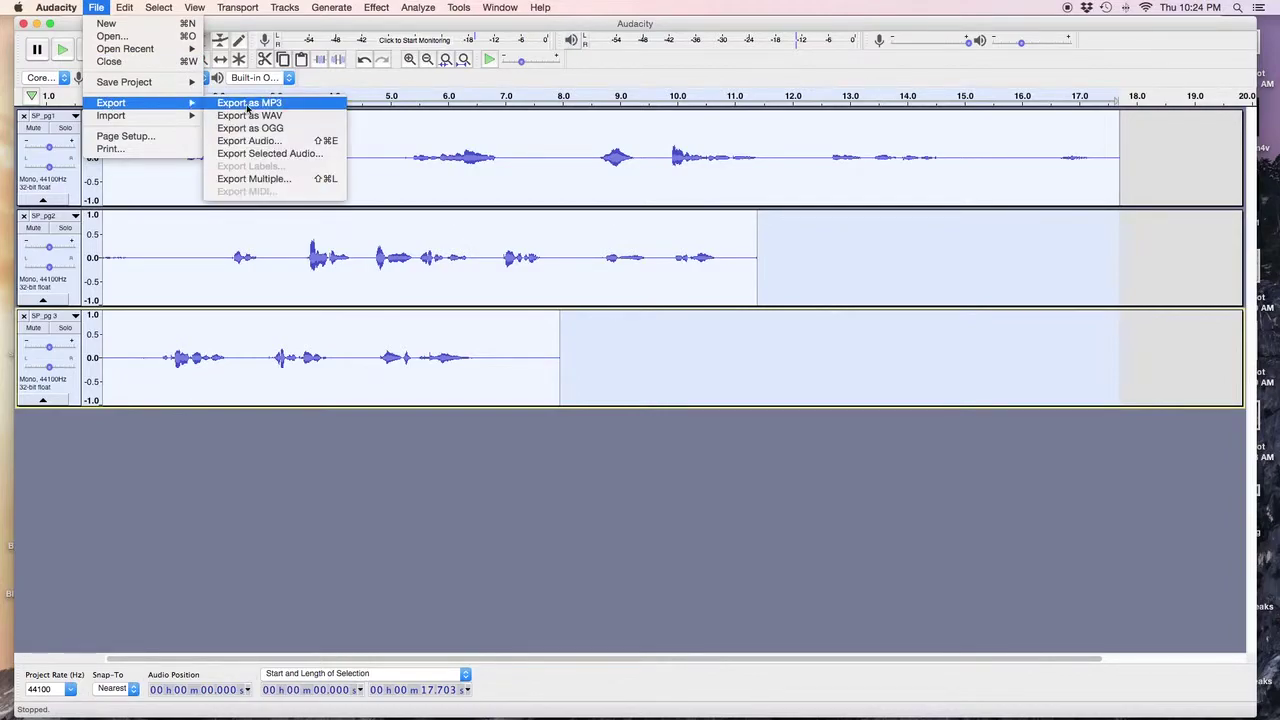
pyautogui.click(274, 181)
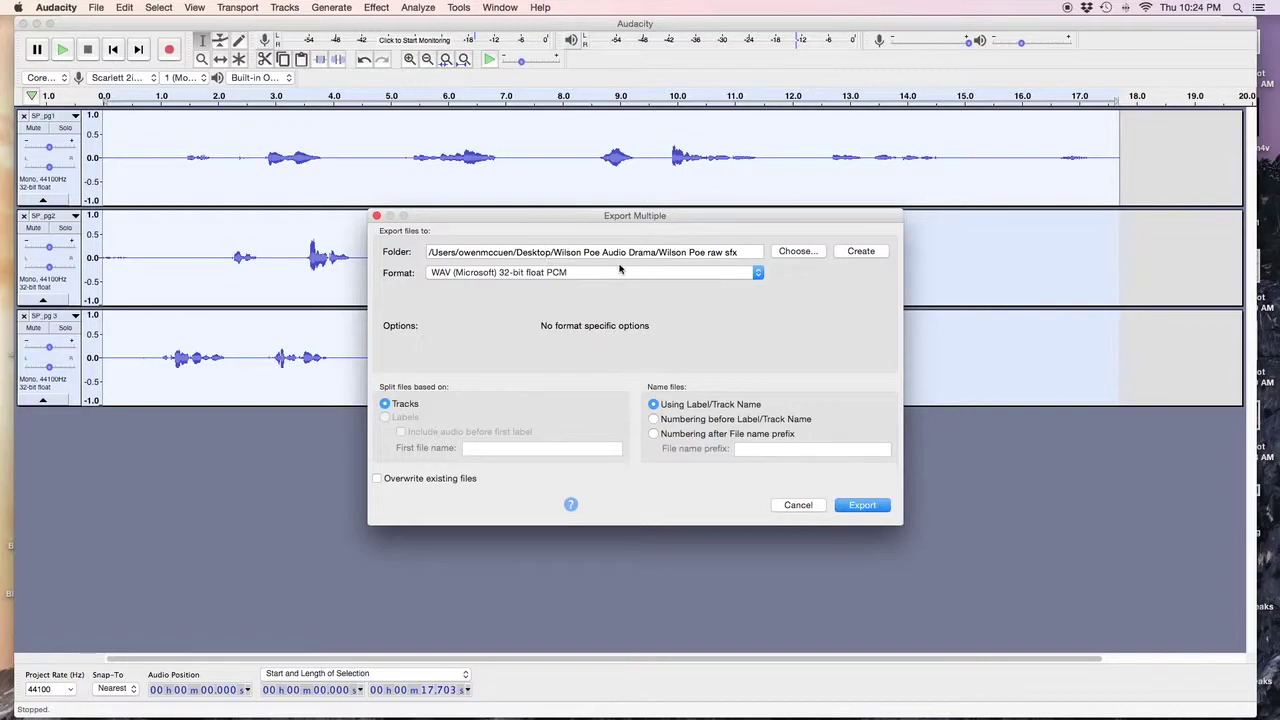
pyautogui.click(793, 253)
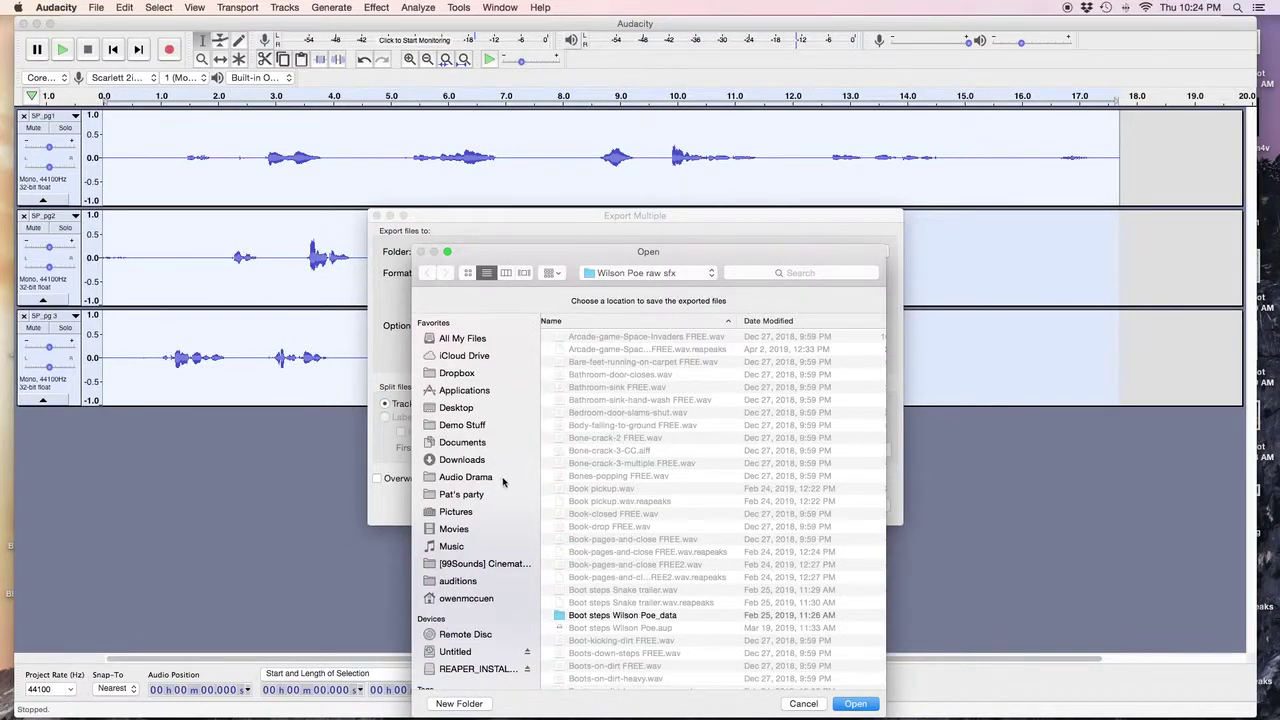
pyautogui.click(468, 481)
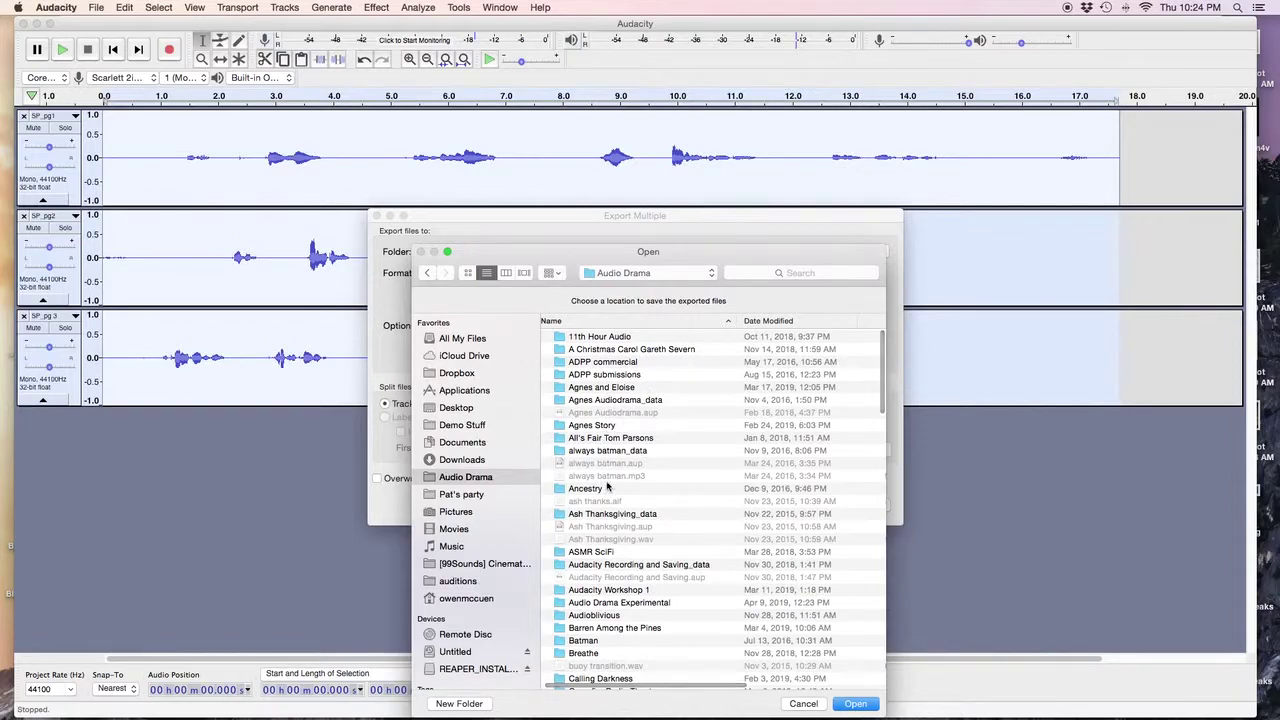
pyautogui.scroll(-5, 608, 486)
pyautogui.scroll(3, 608, 486)
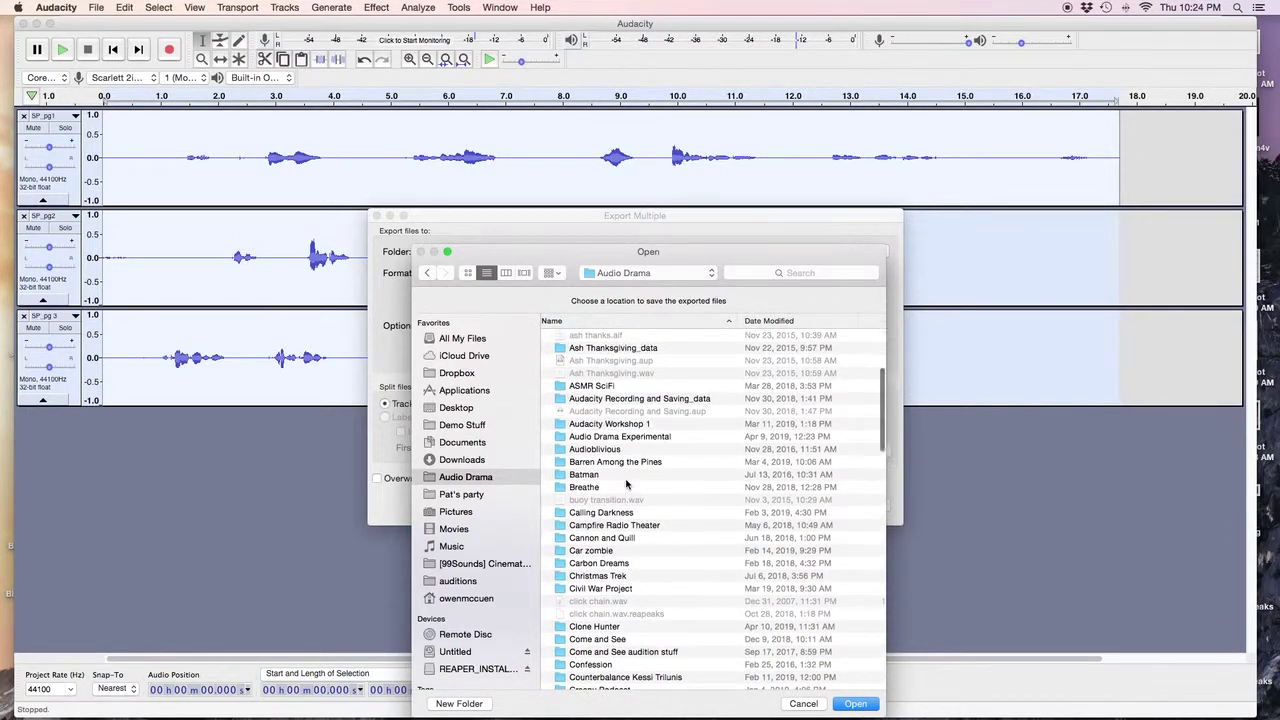
pyautogui.click(615, 425)
pyautogui.doubleClick(615, 425)
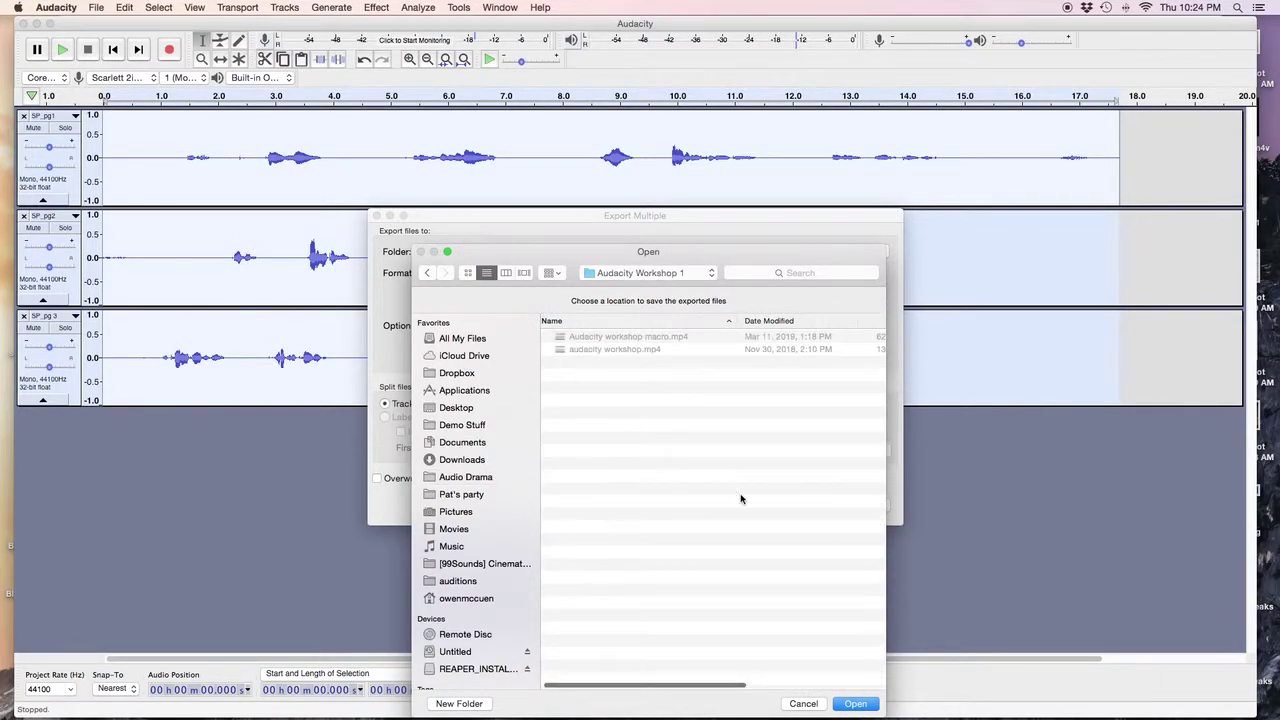
pyautogui.click(853, 704)
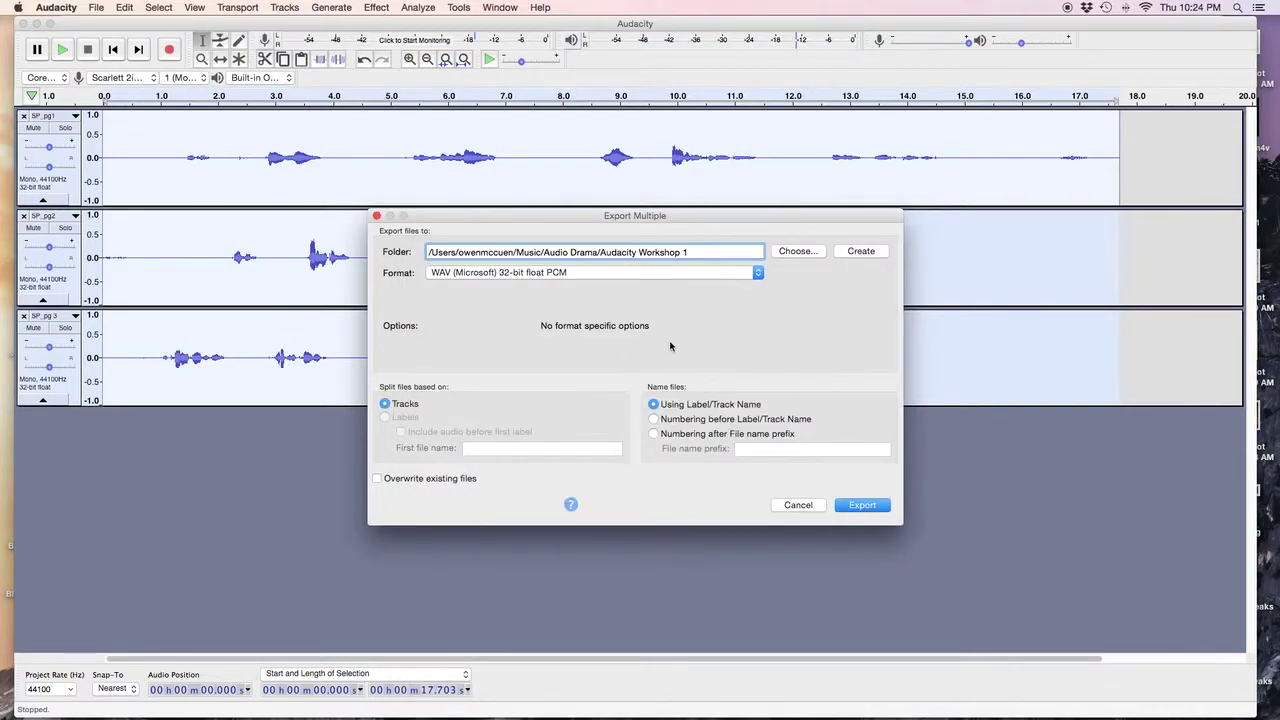
pyautogui.click(612, 273)
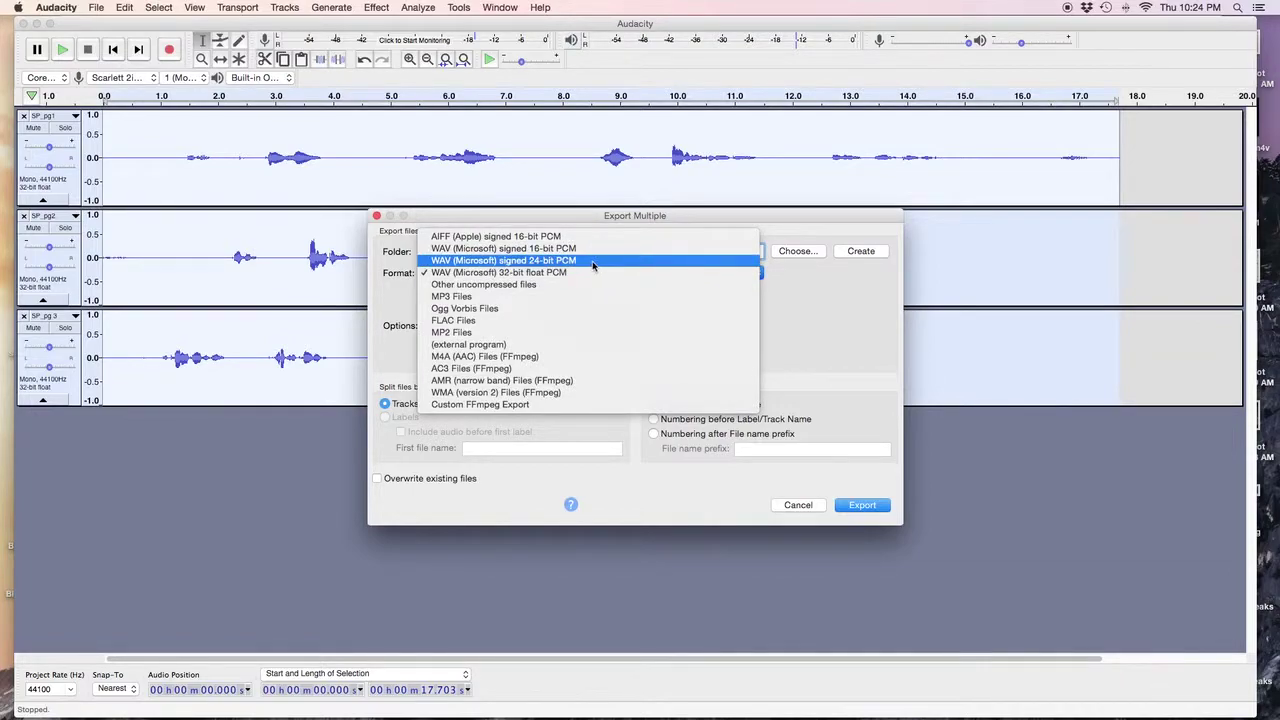
# - Switch the export format to MP3 Files, split by tracks, and start exporting
pyautogui.click(494, 297)
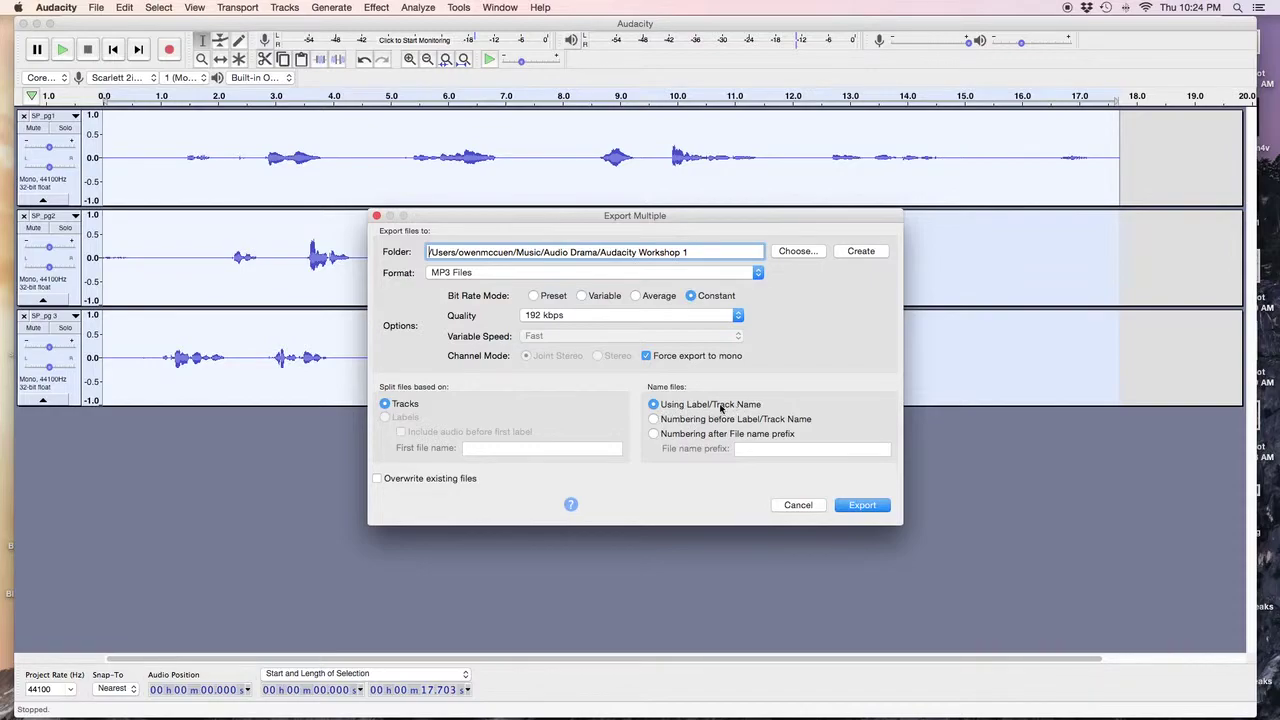
pyautogui.click(385, 405)
pyautogui.click(861, 506)
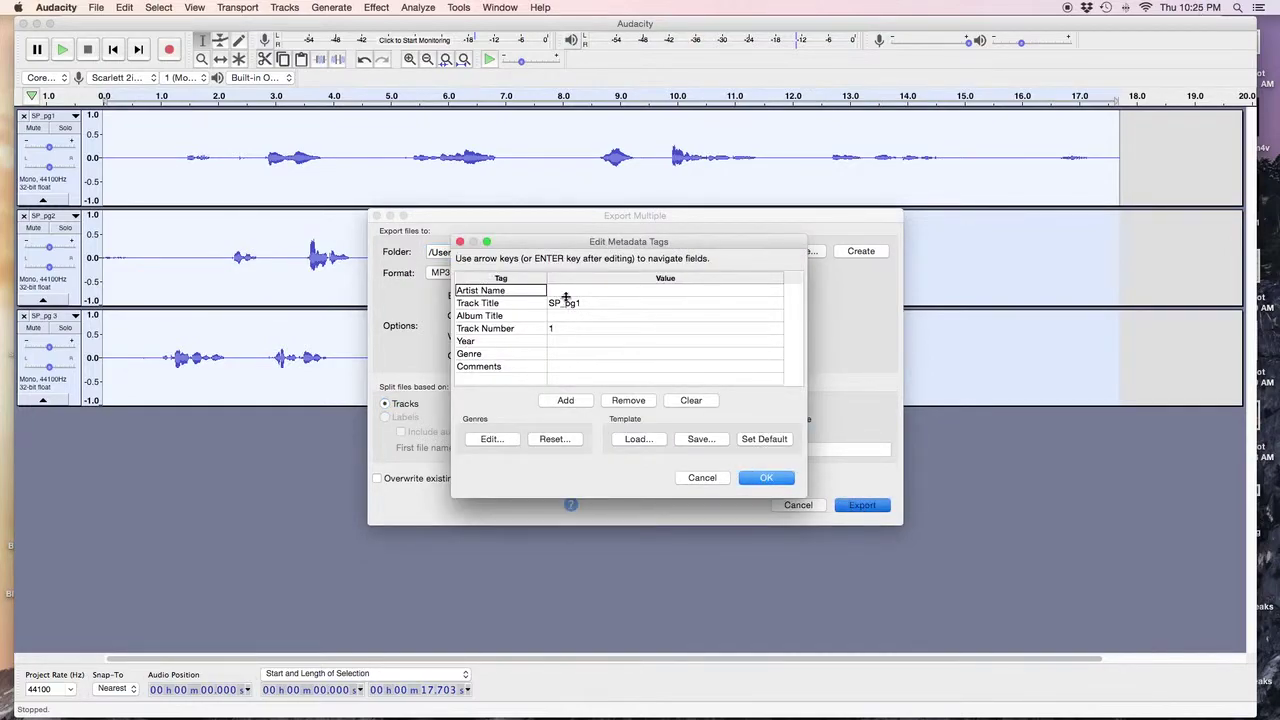
# - Accept the metadata tags for all three narration tracks
pyautogui.click(766, 479)
pyautogui.click(766, 479)
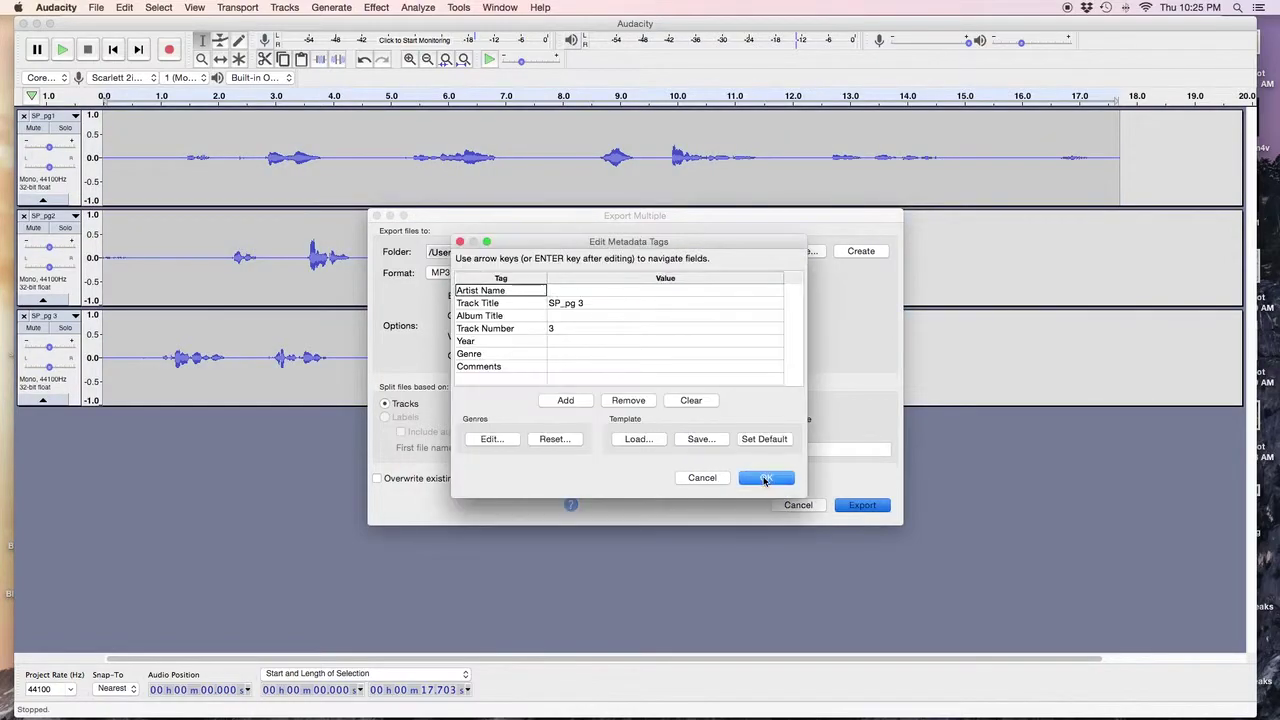
pyautogui.click(760, 479)
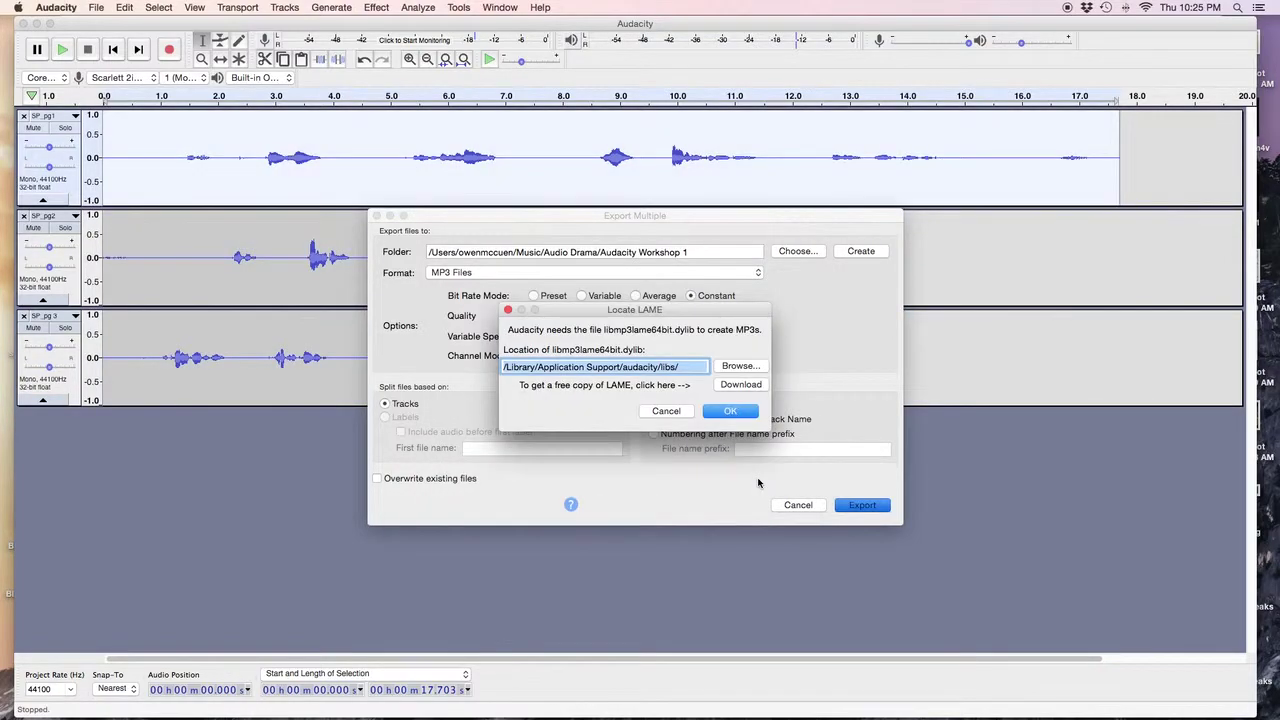
# - Accept the LAME location prompt, then dismiss the encoder error and the export-canceled notice
pyautogui.click(728, 413)
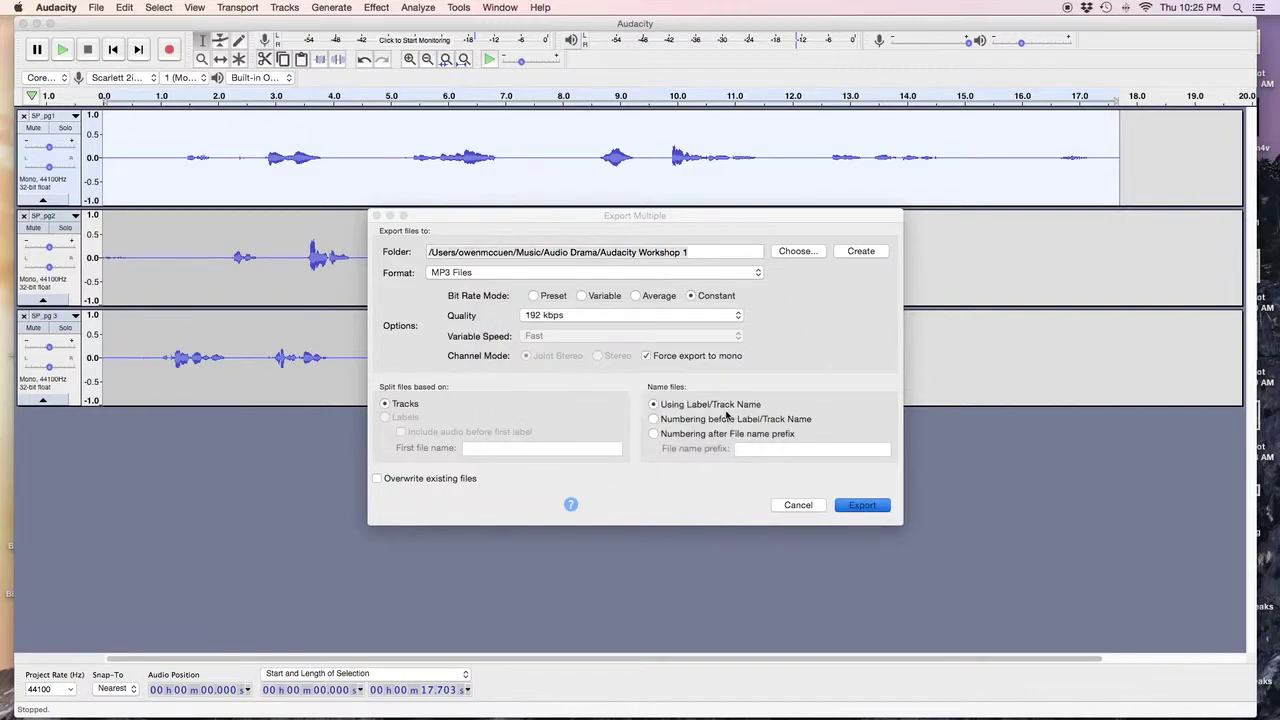
pyautogui.click(641, 336)
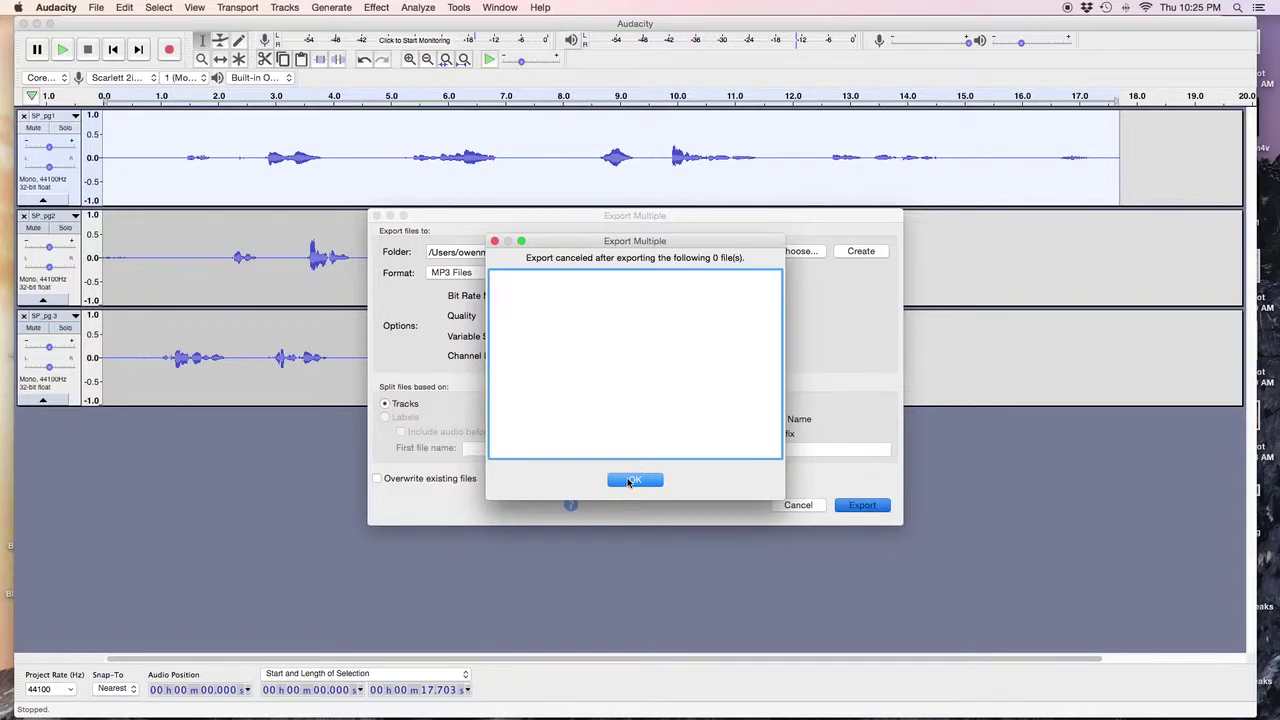
pyautogui.click(629, 481)
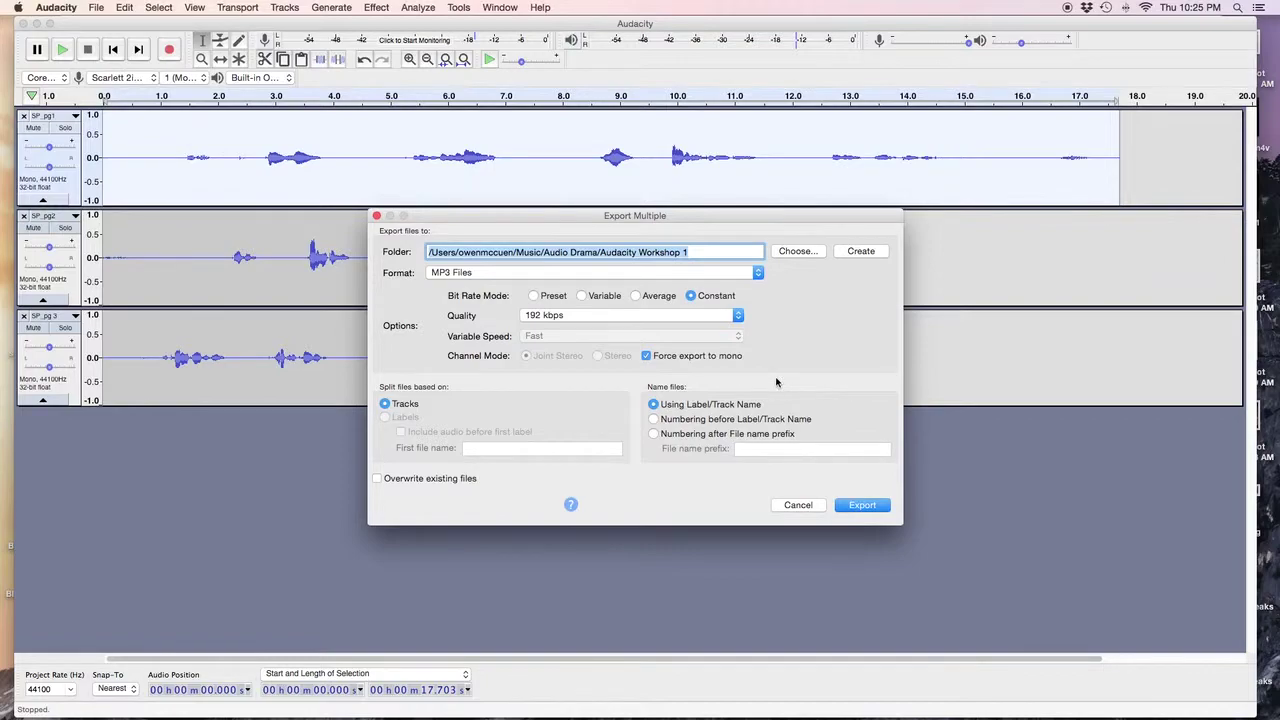
# - Change the export format to WAV signed 16-bit PCM and start the export
pyautogui.click(641, 316)
pyautogui.click(641, 316)
pyautogui.click(581, 273)
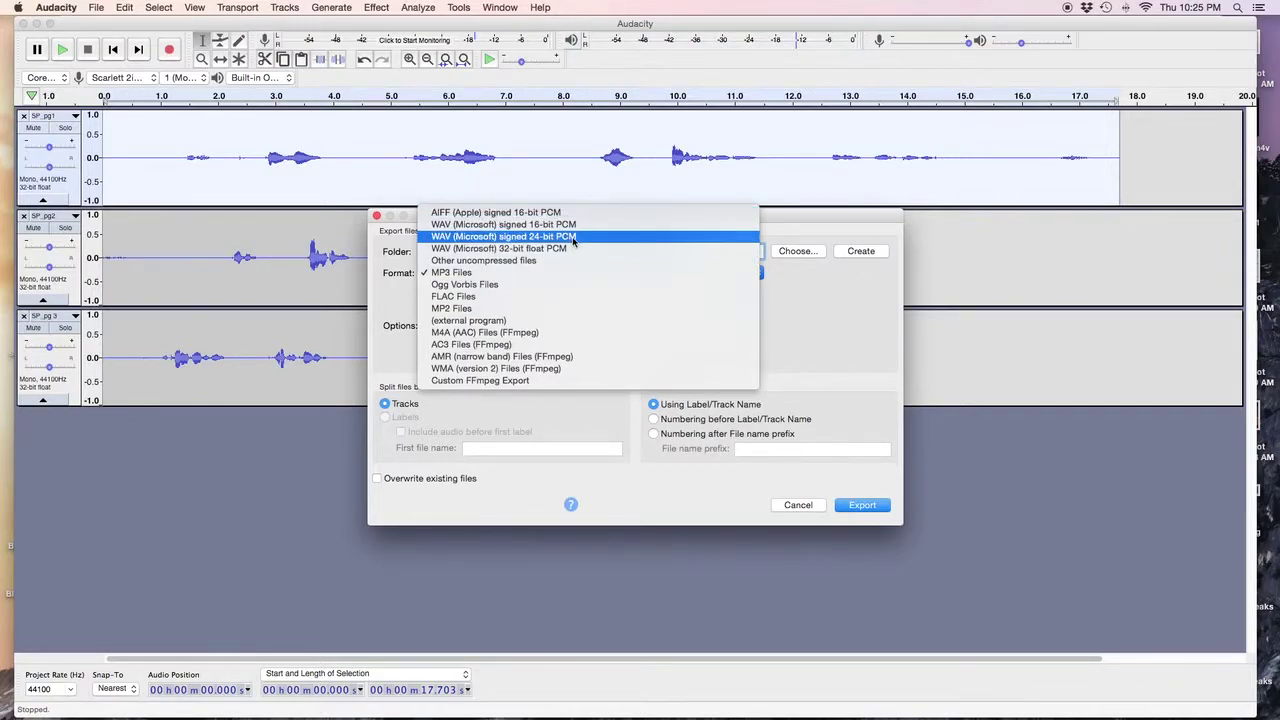
pyautogui.click(575, 225)
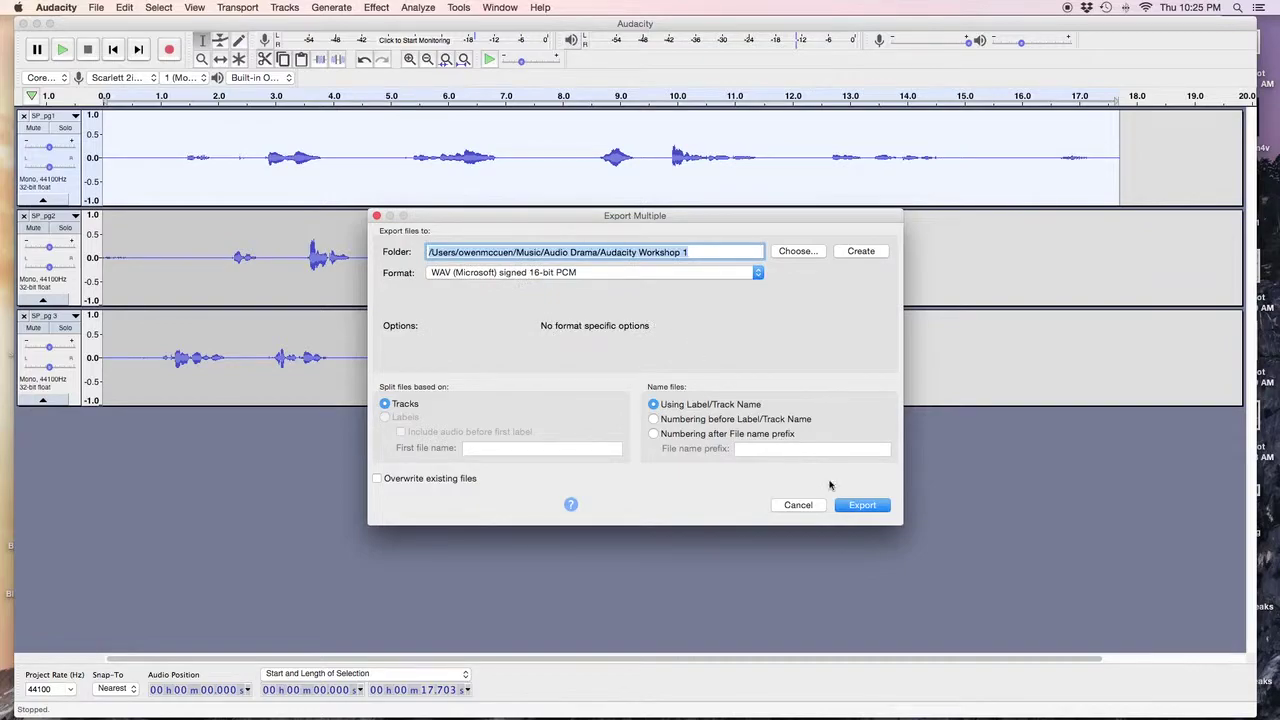
pyautogui.click(862, 508)
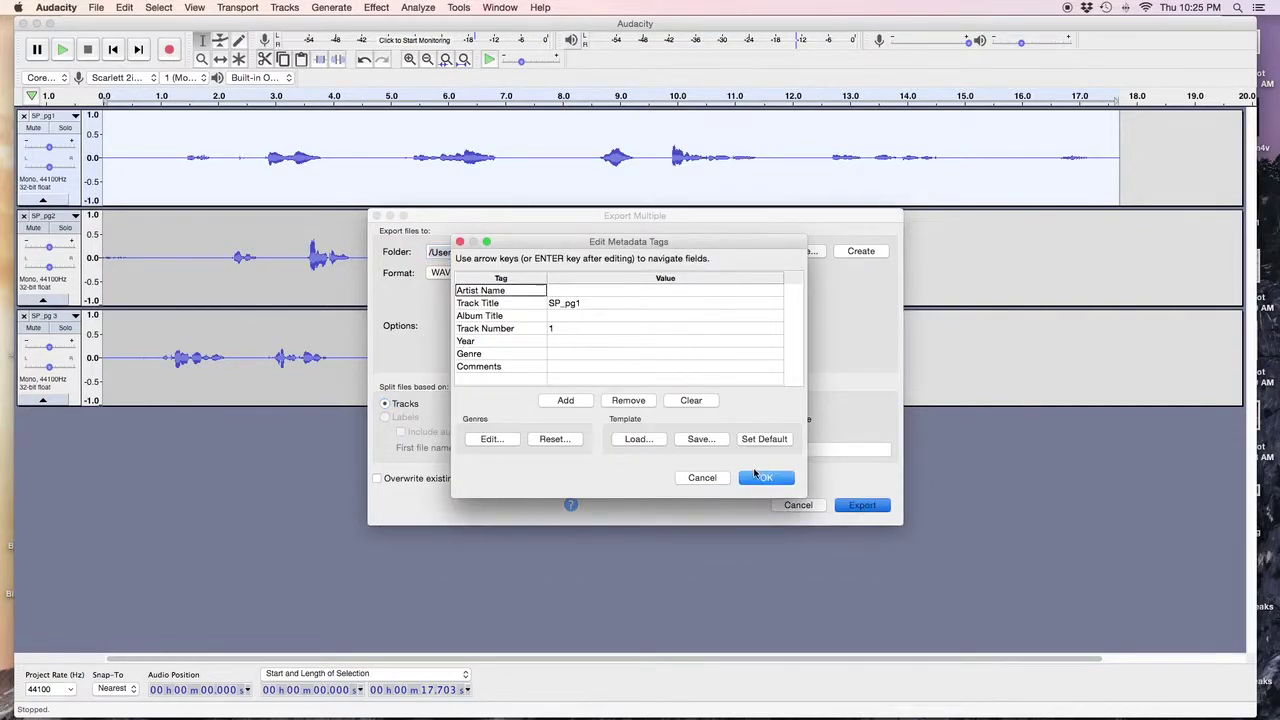
# - Confirm the three tracks' metadata tags and dismiss the export success summary
pyautogui.click(765, 478)
pyautogui.click(765, 478)
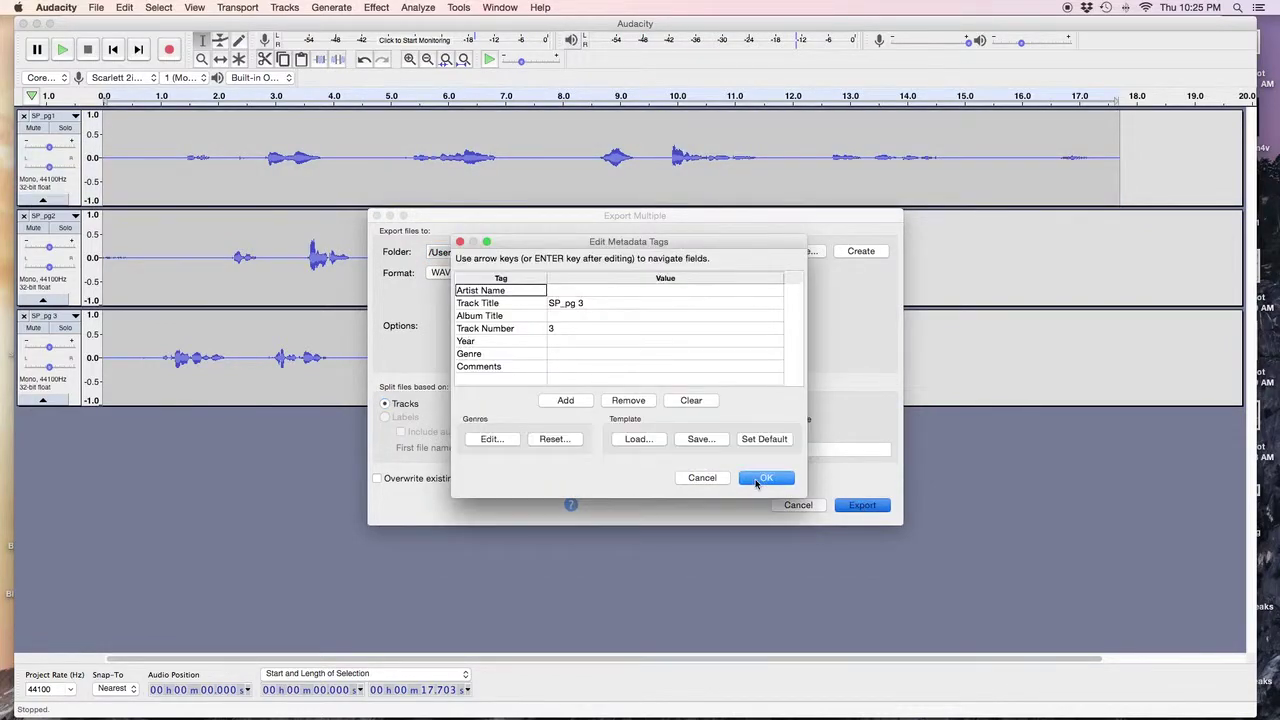
pyautogui.click(765, 478)
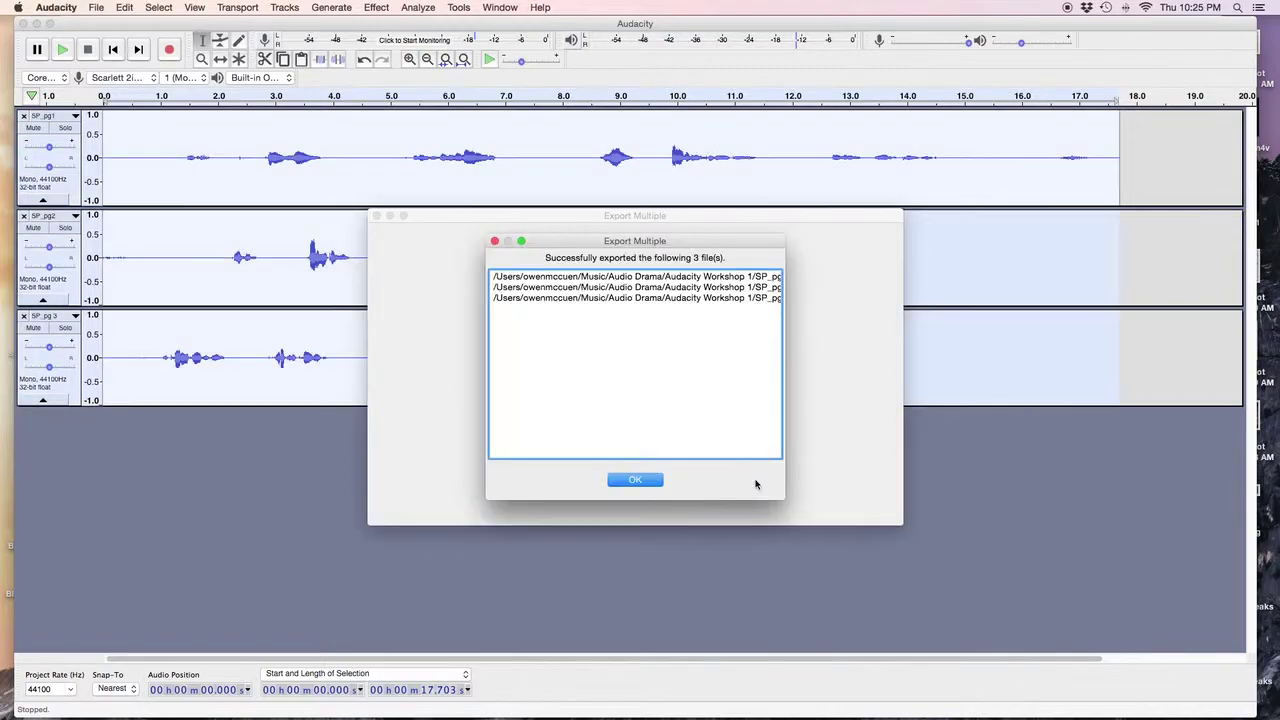
pyautogui.click(638, 480)
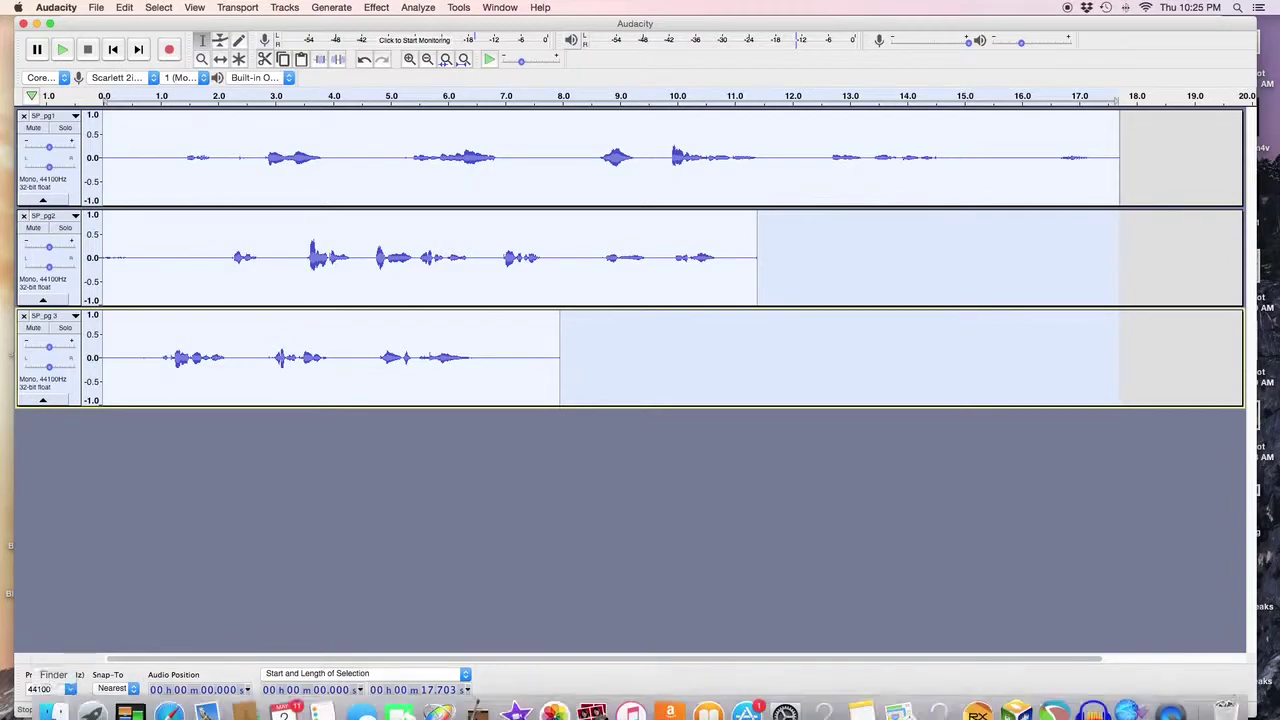
# - Open a Finder window showing the Audio Drama folder
pyautogui.click(52, 703)
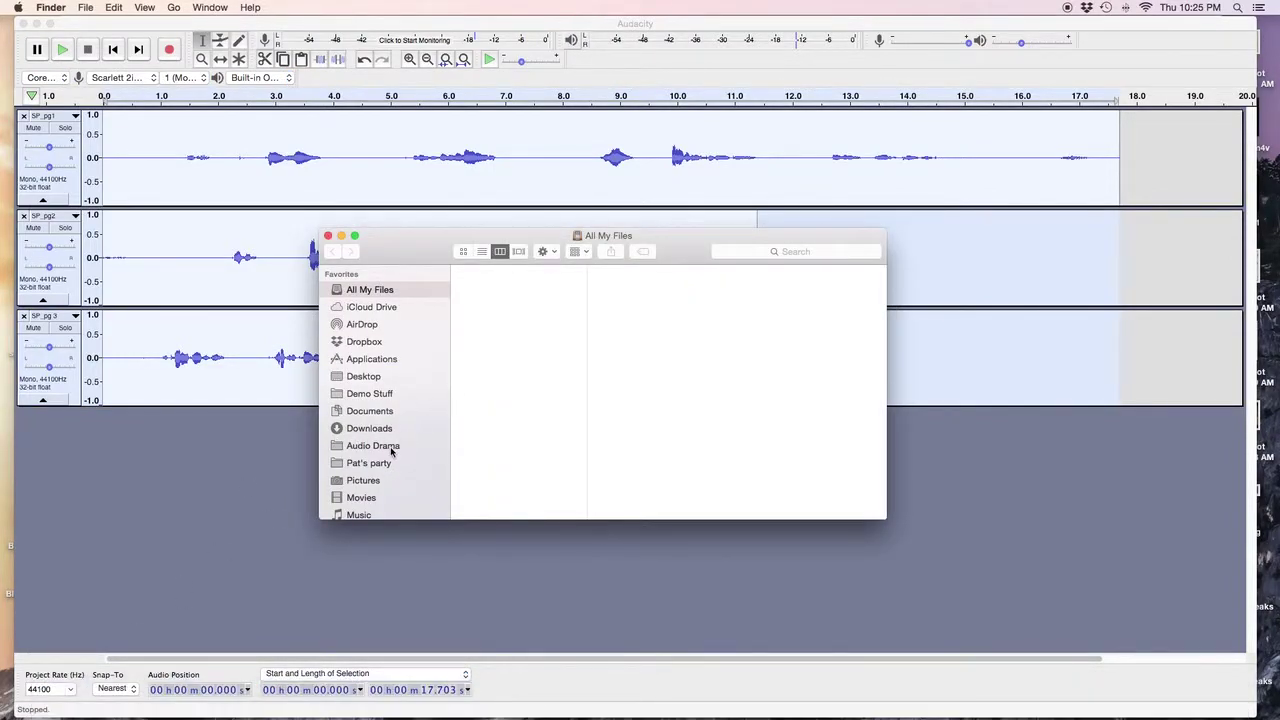
pyautogui.click(414, 445)
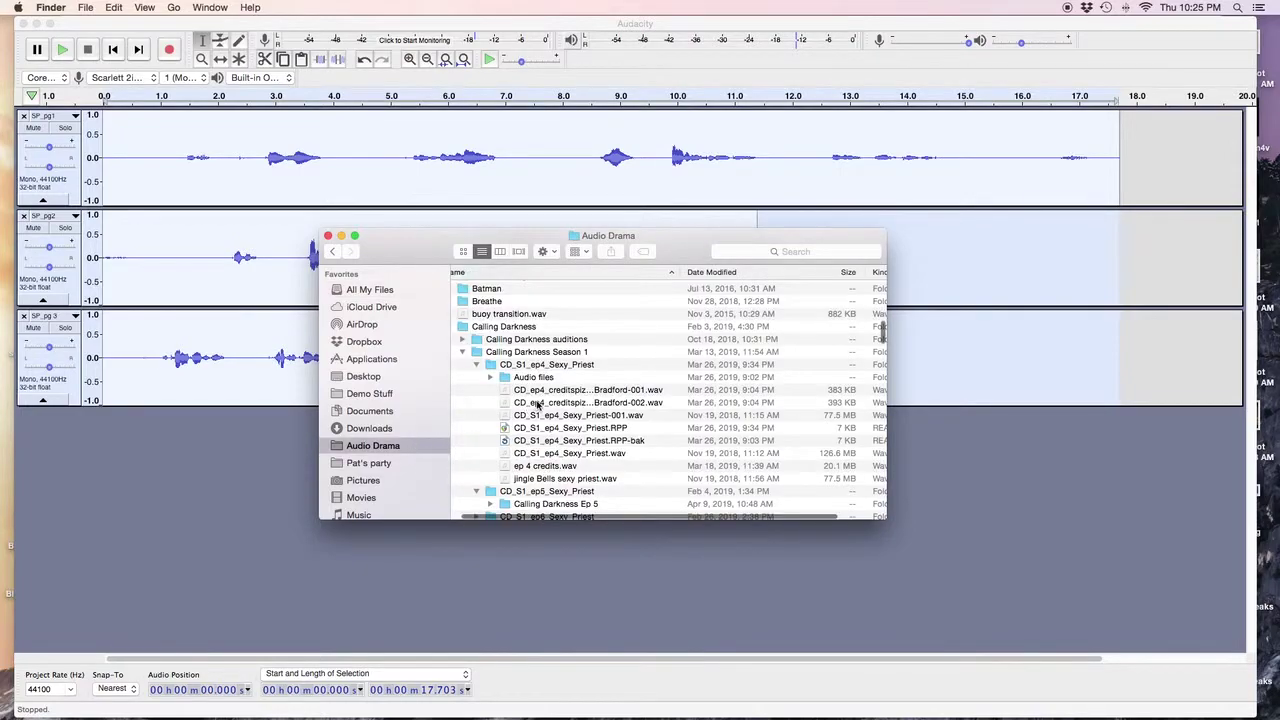
pyautogui.scroll(5, 482, 374)
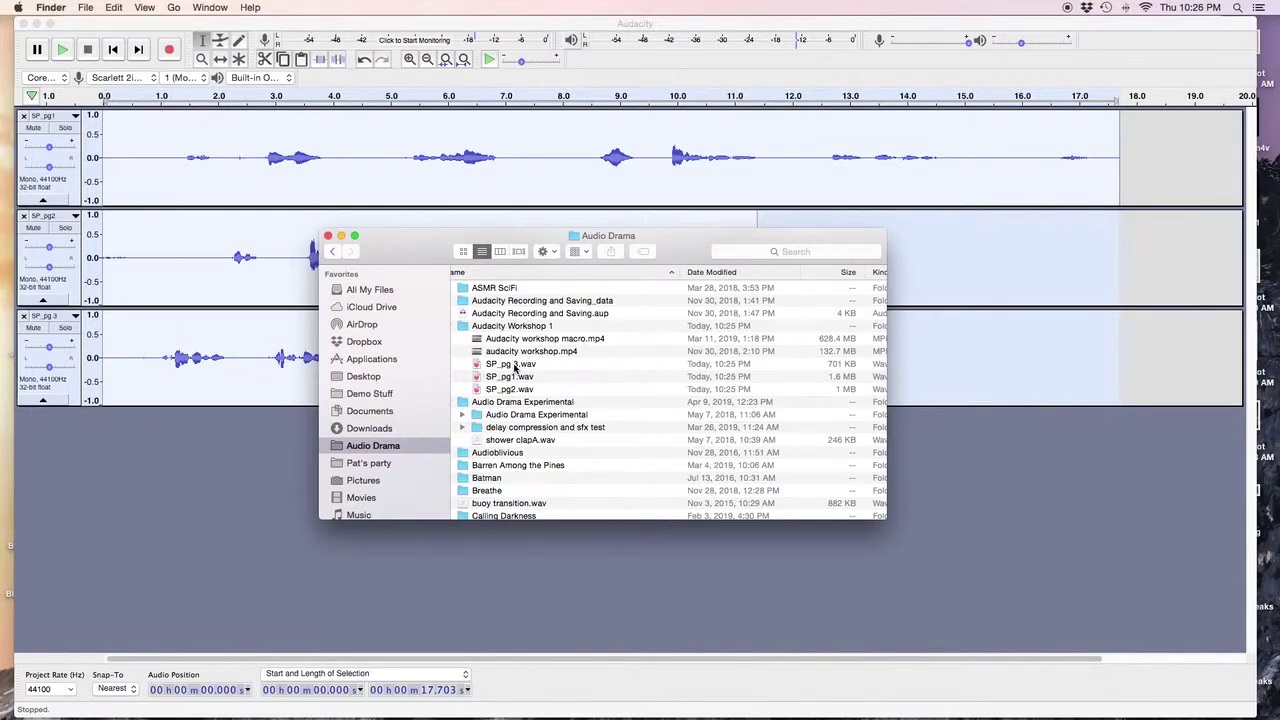
# - Select SP_pg1, SP_pg2 and SP_pg 3 .wav, drag them out, and close Finder
pyautogui.click(512, 366)
pyautogui.click(516, 378)
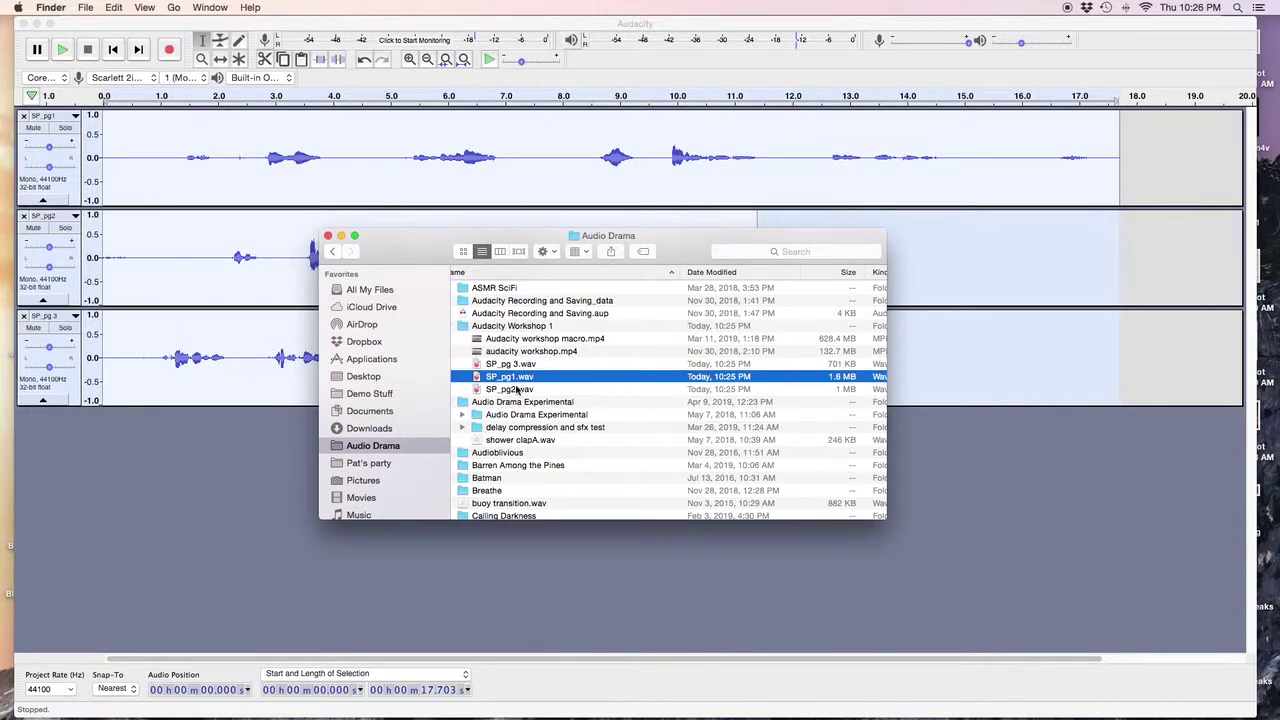
pyautogui.click(516, 390)
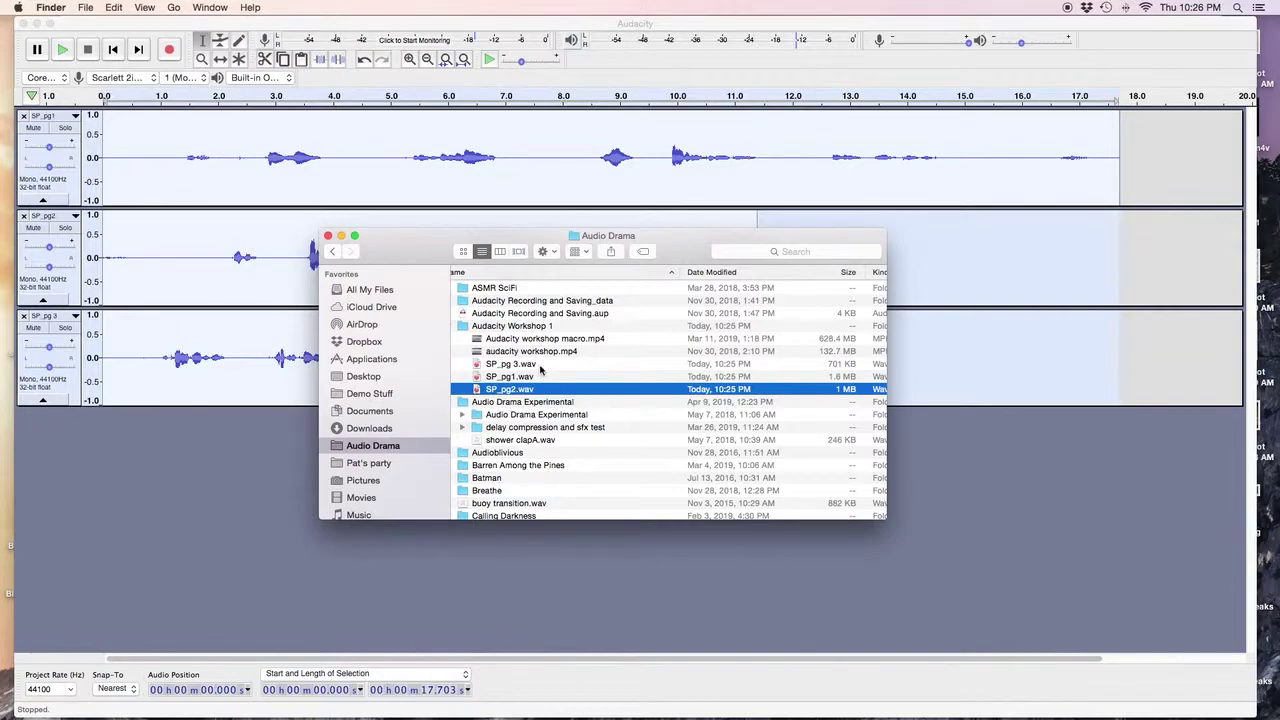
pyautogui.keyDown('shift'); pyautogui.click(540, 367); pyautogui.keyUp('shift')
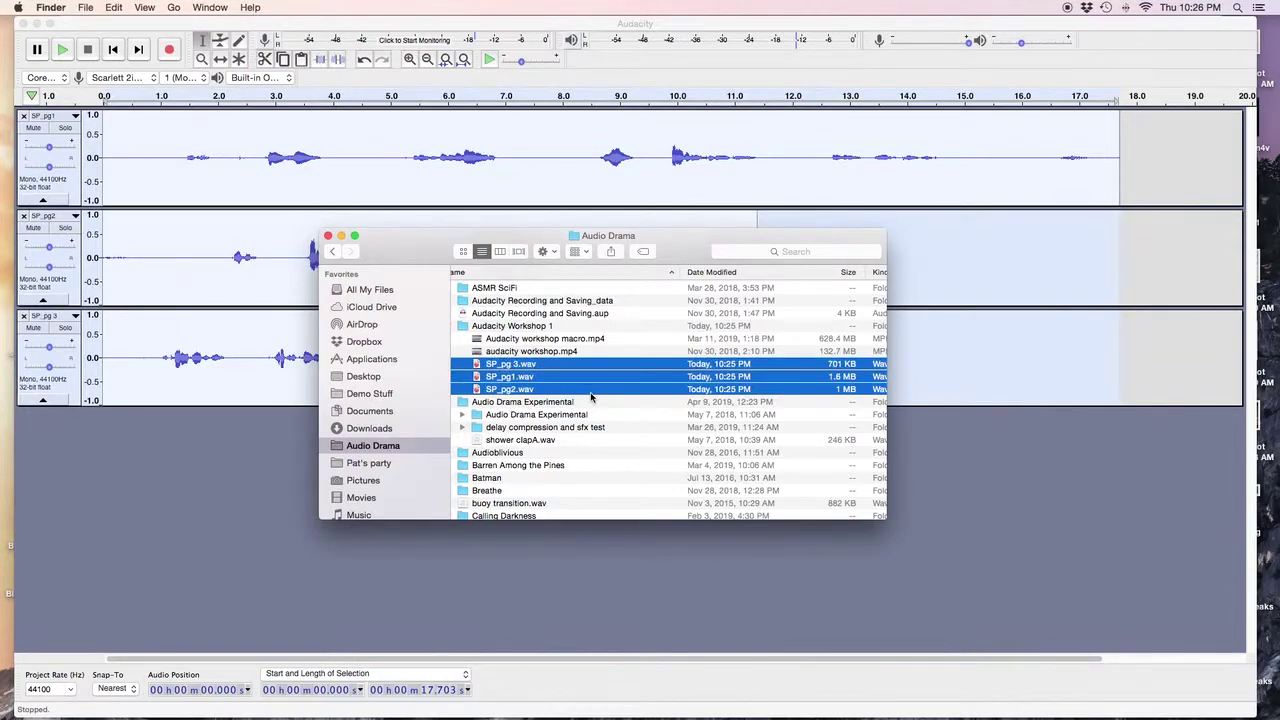
pyautogui.moveTo(592, 397)
pyautogui.mouseDown()
pyautogui.moveTo(518, 400)
pyautogui.moveTo(556, 468)
pyautogui.moveTo(600, 382)
pyautogui.moveTo(575, 401)
pyautogui.mouseUp()
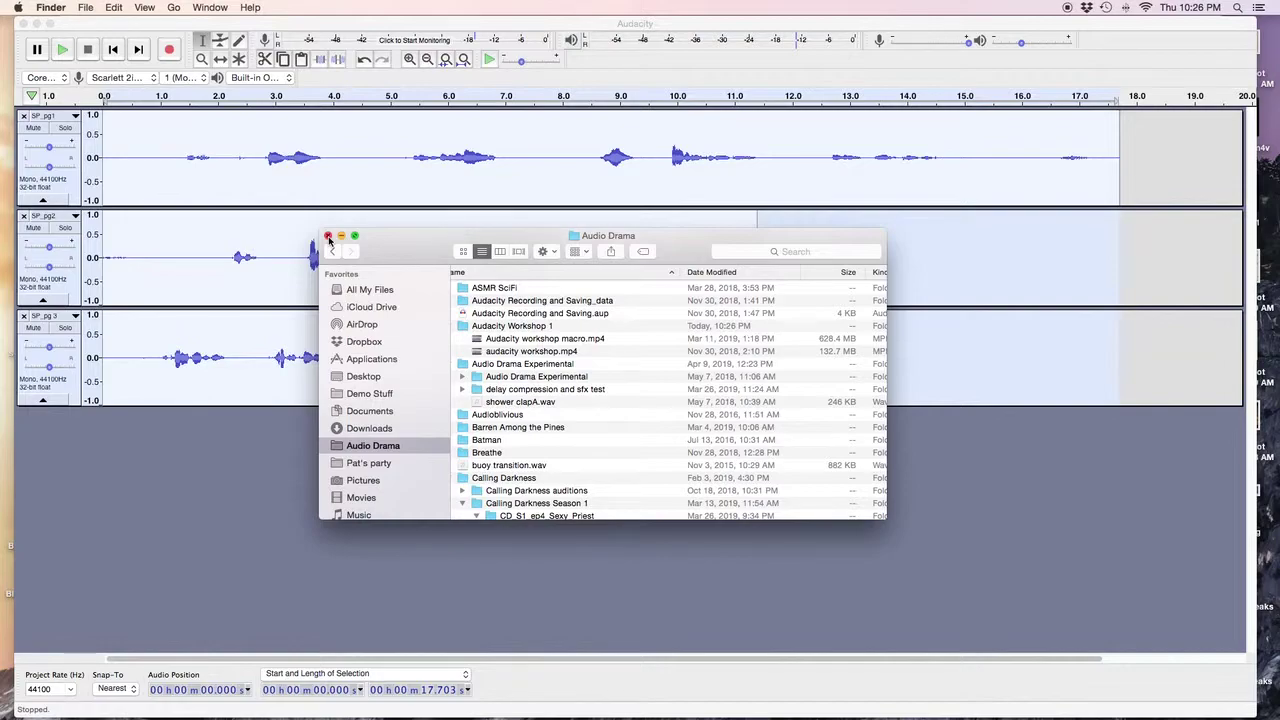
pyautogui.click(328, 236)
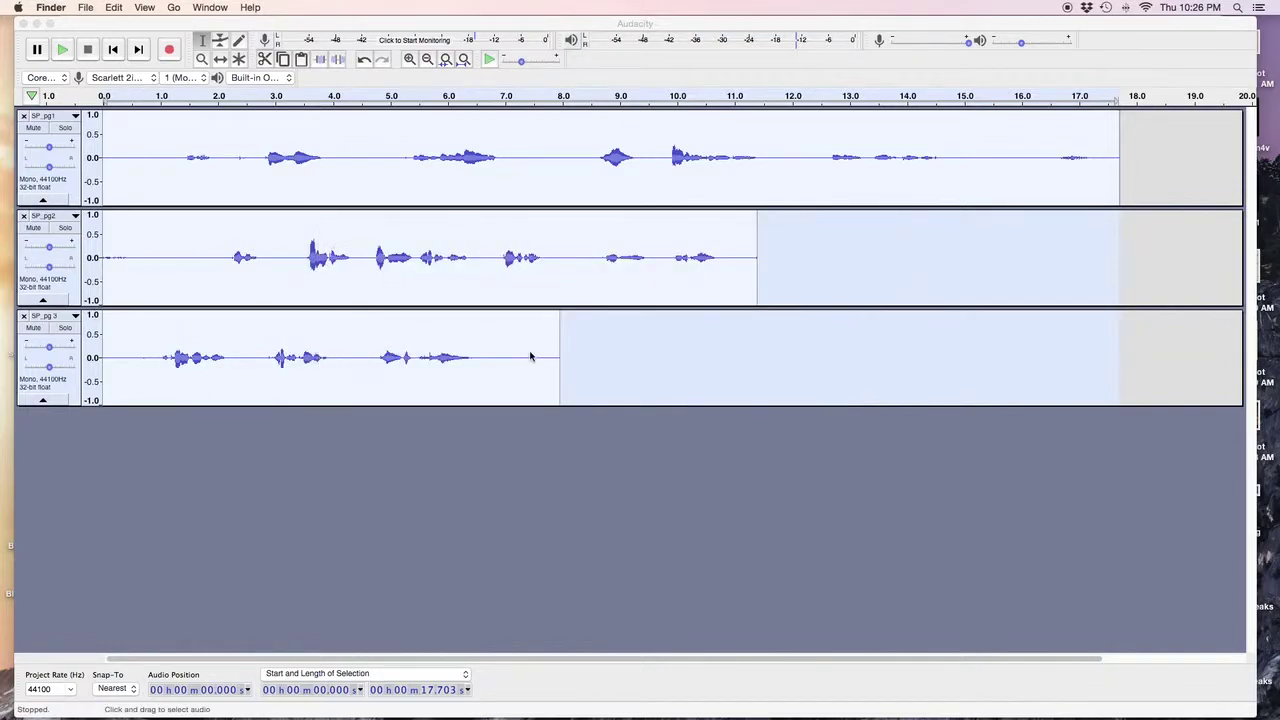
# - Solo track 1, raise its gain, unsolo it, and record onto a new fourth track
pyautogui.click(60, 146)
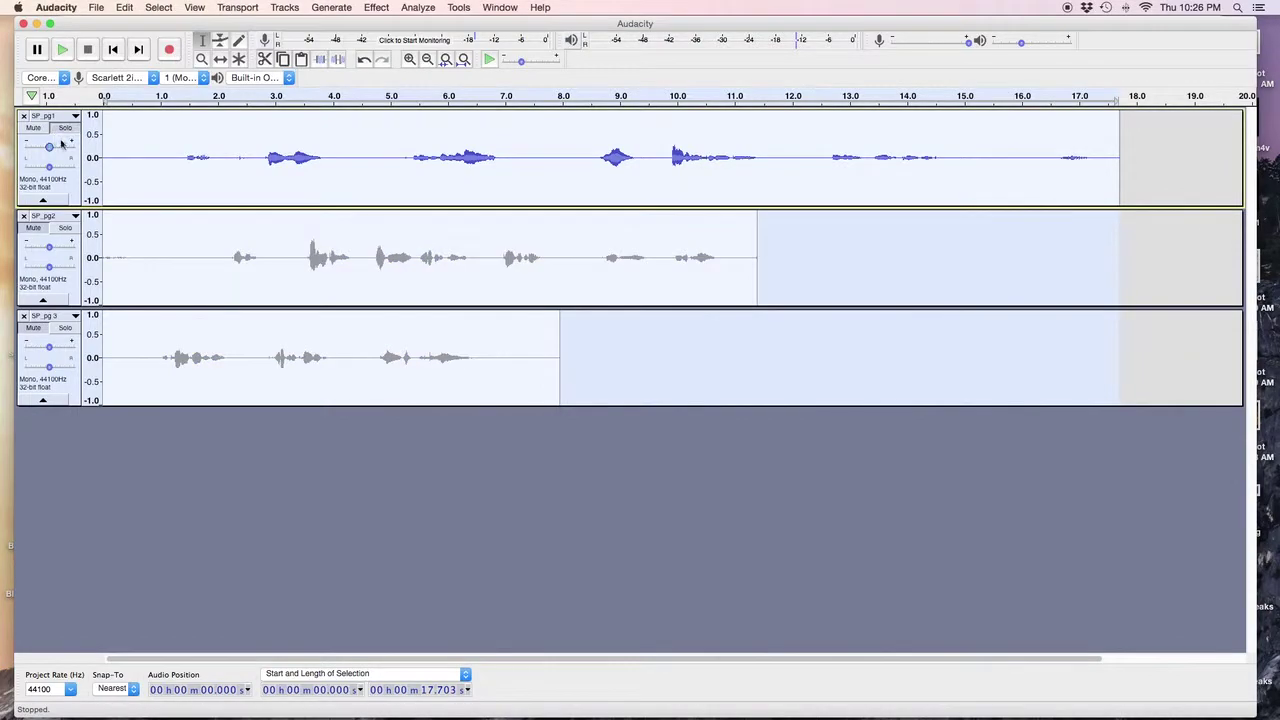
pyautogui.click(66, 128)
pyautogui.click(66, 129)
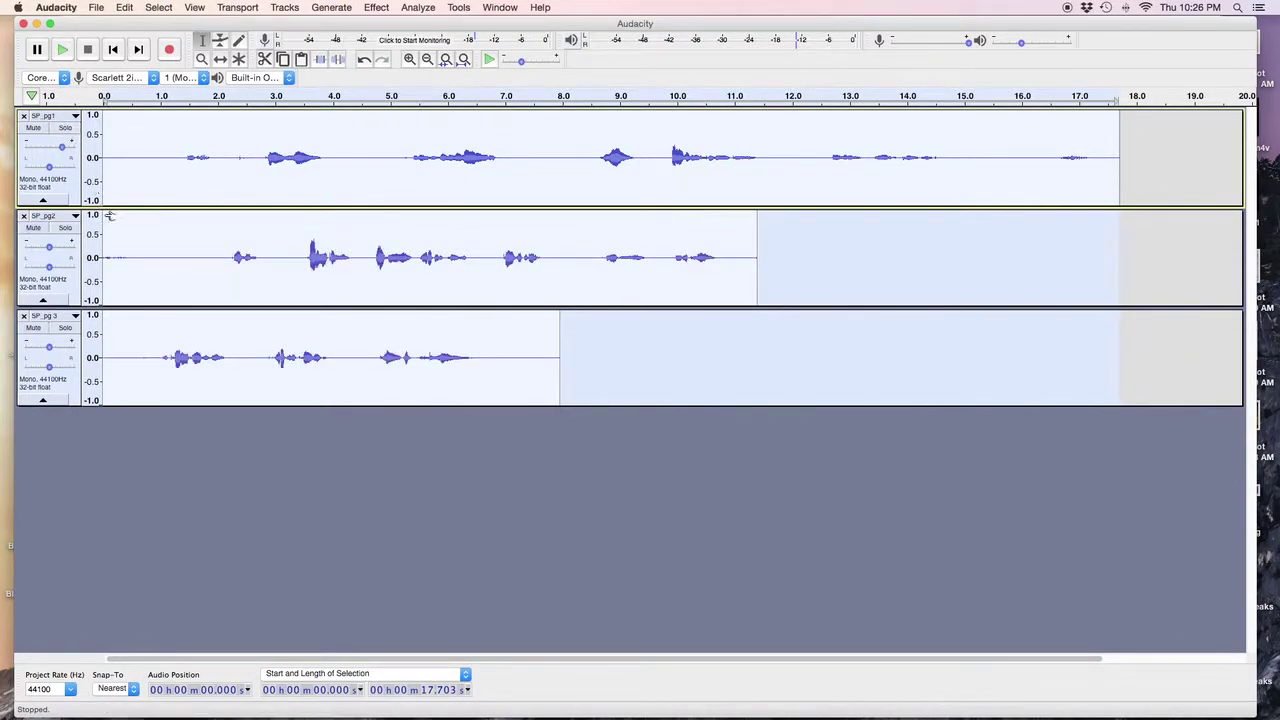
pyautogui.press('super+u')
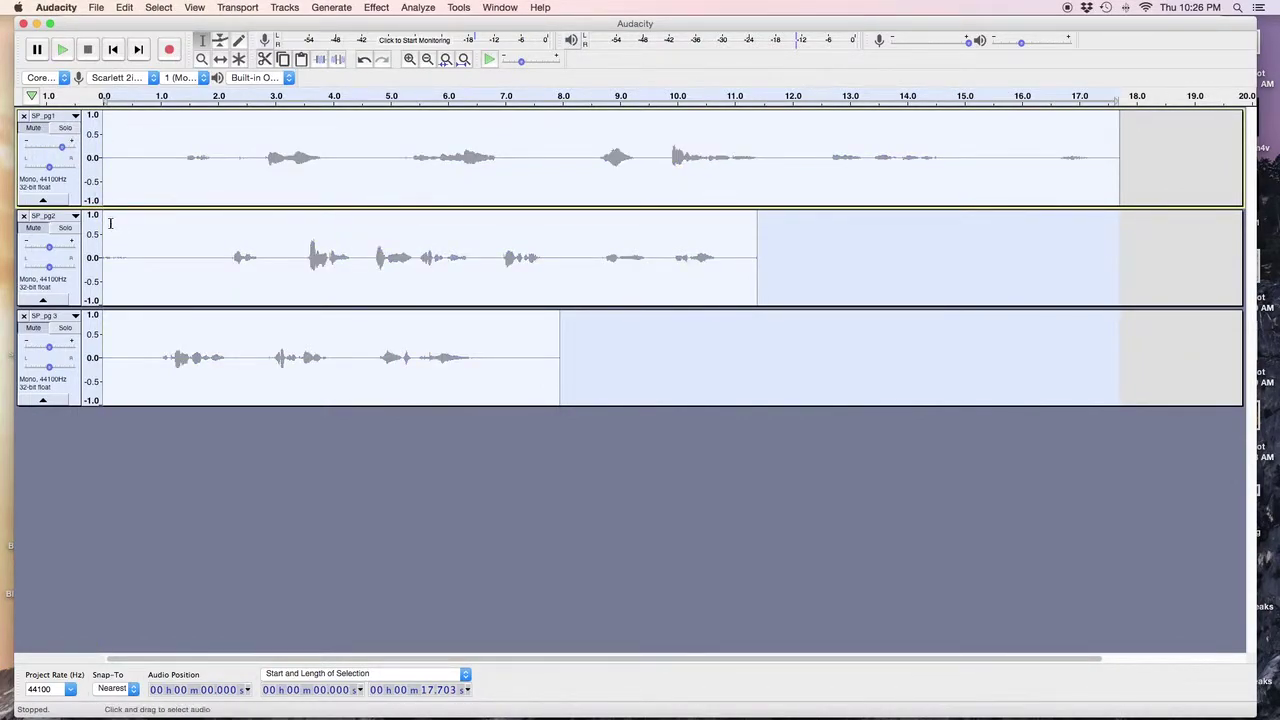
pyautogui.click(169, 49)
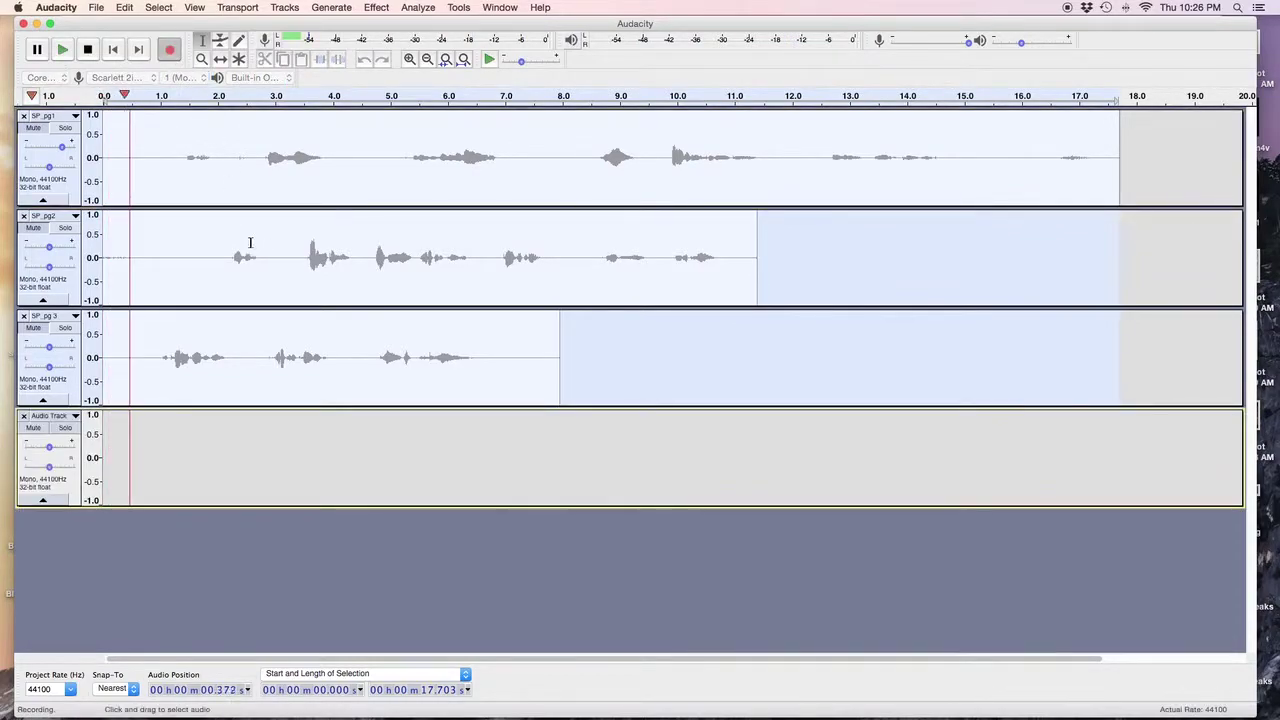